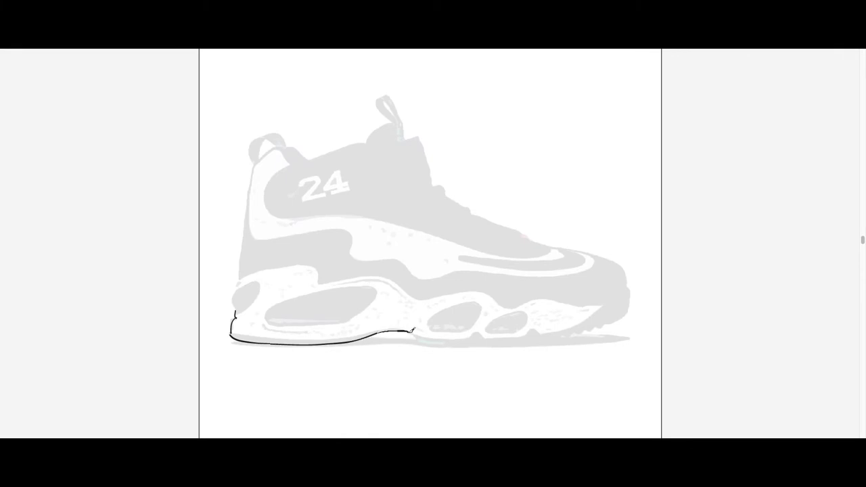
- Ink the sole toward the toe, the toe's top contour and the collar lacing edge, dropping the stray pull-tab stroke
mouse_move(426, 340)
left_mouse_down()
mouse_move(587, 328)
mouse_move(631, 311)
mouse_move(630, 287)
left_mouse_up()
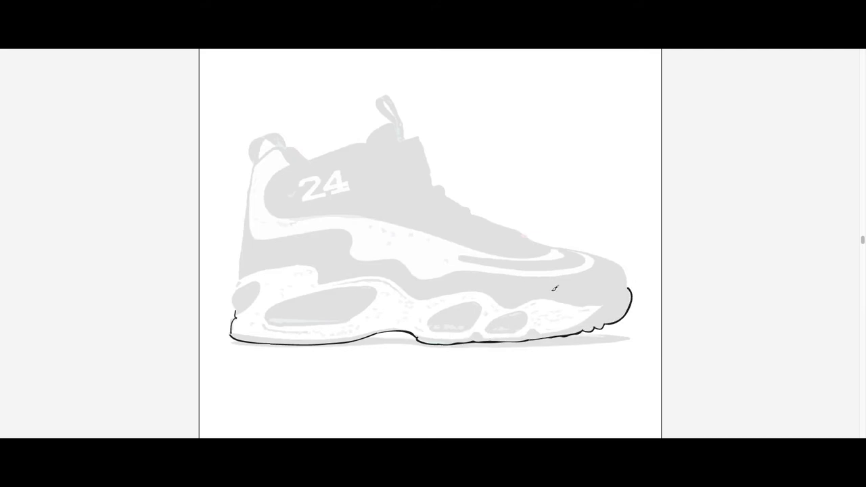
mouse_move(588, 250)
left_mouse_down()
mouse_move(617, 260)
mouse_move(636, 292)
left_mouse_up()
mouse_move(305, 161)
left_mouse_down()
mouse_move(374, 138)
mouse_move(393, 120)
mouse_move(381, 96)
mouse_move(401, 114)
mouse_move(390, 91)
mouse_move(392, 116)
mouse_move(422, 142)
mouse_move(435, 183)
mouse_move(460, 206)
left_mouse_up()
key("ctrl+z")
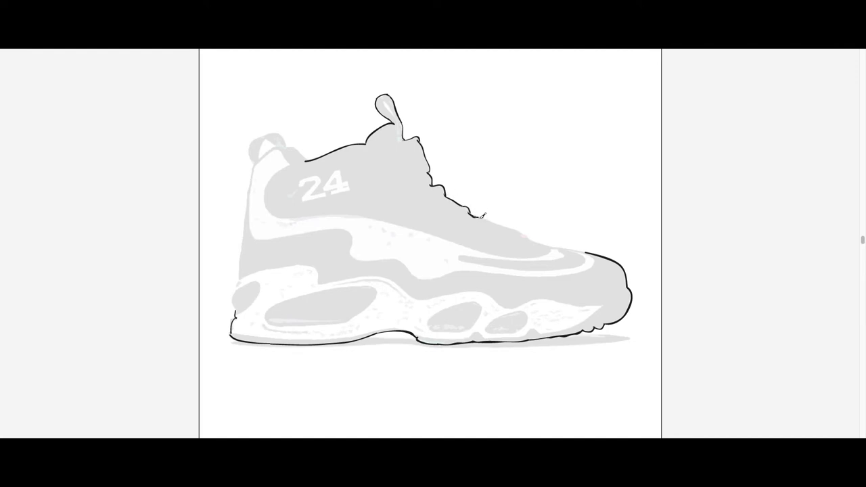
- Ink the upper toward the toe, the heel's back edge and base, the back collar and the heel pull-tab loop
left_click_drag(481, 215, 590, 253)
left_click_drag(288, 144, 307, 161)
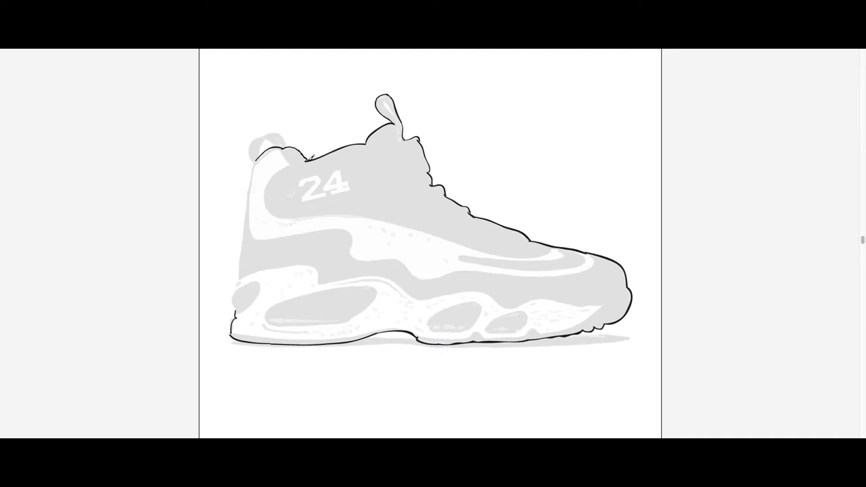
left_click_drag(244, 246, 243, 273)
left_click_drag(239, 307, 254, 284)
left_click_drag(257, 163, 245, 230)
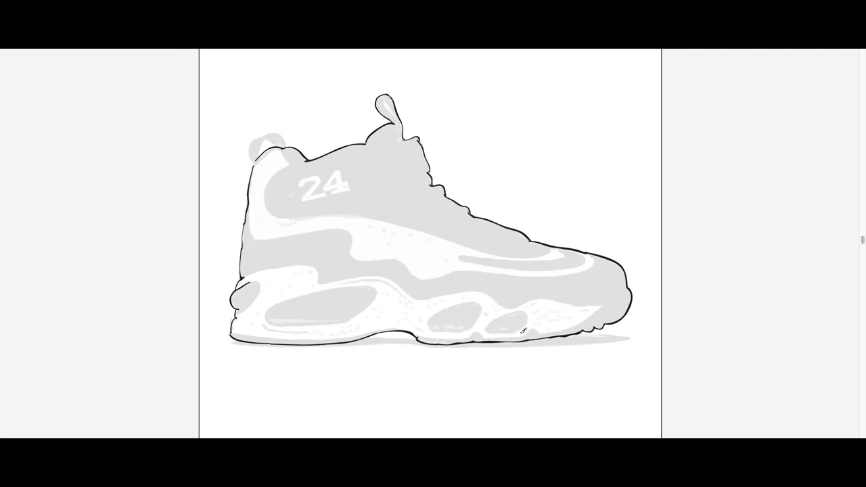
mouse_move(255, 164)
left_mouse_down()
mouse_move(251, 142)
mouse_move(273, 130)
mouse_move(290, 138)
mouse_move(292, 148)
mouse_move(268, 139)
mouse_move(285, 153)
left_mouse_up()
- Add midsole edges, the lower sole curve, toe shading, the middle bubble top and a line under the 24
mouse_move(295, 263)
left_mouse_down()
mouse_move(319, 266)
mouse_move(318, 280)
left_mouse_up()
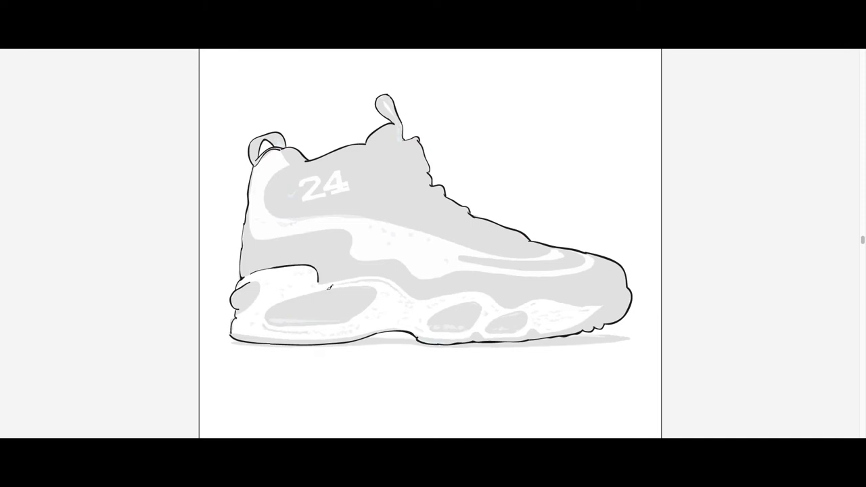
left_click_drag(266, 326, 308, 331)
mouse_move(330, 283)
left_mouse_down()
mouse_move(386, 277)
mouse_move(410, 297)
left_mouse_up()
left_click_drag(579, 311, 587, 309)
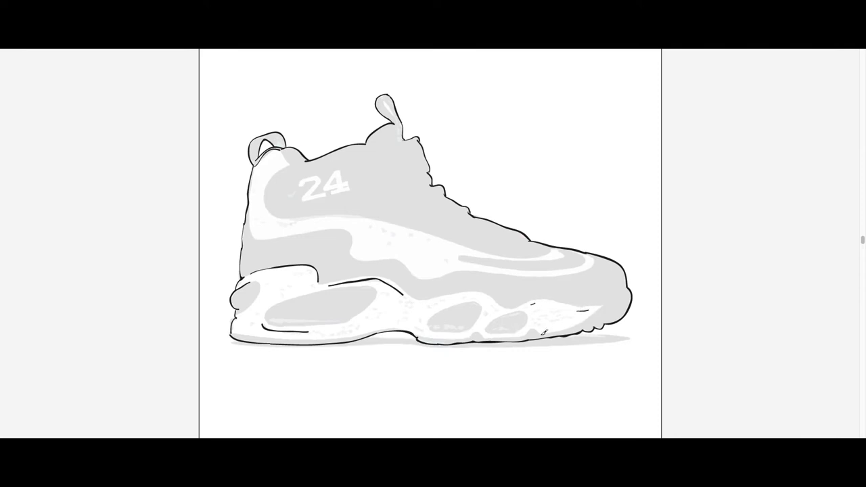
left_click_drag(549, 330, 603, 306)
mouse_move(461, 255)
left_mouse_down()
mouse_move(495, 266)
mouse_move(569, 268)
left_mouse_up()
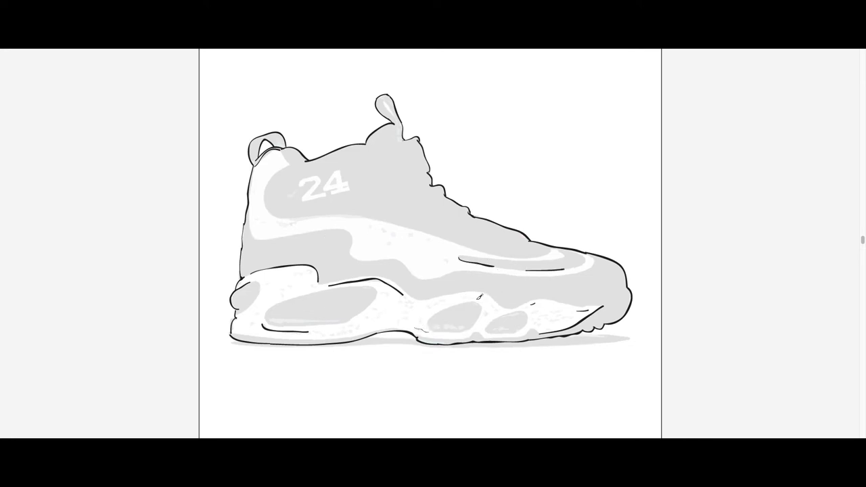
left_click_drag(479, 297, 504, 309)
left_click_drag(293, 216, 359, 211)
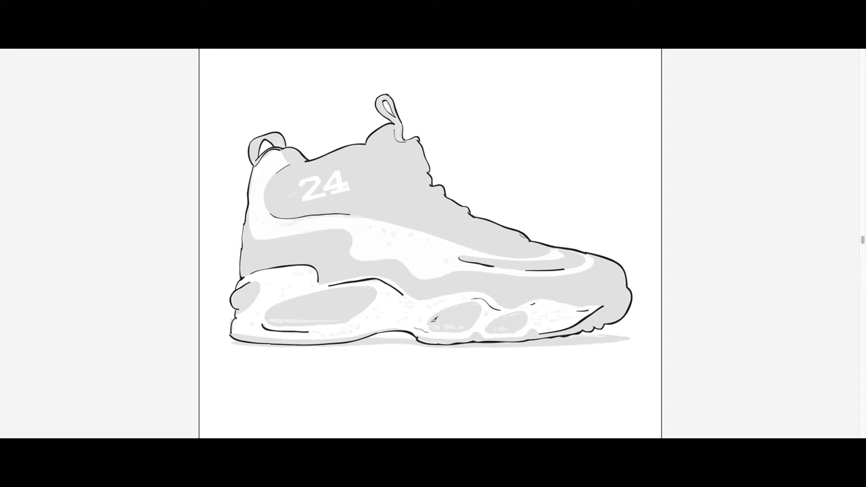
- Ink the air bubble lines, the sole bottom and the ground shadow under the toe
left_click_drag(448, 321, 467, 322)
left_click_drag(273, 316, 338, 317)
mouse_move(489, 327)
left_mouse_down()
mouse_move(508, 333)
mouse_move(533, 318)
left_mouse_up()
left_click_drag(580, 333, 630, 337)
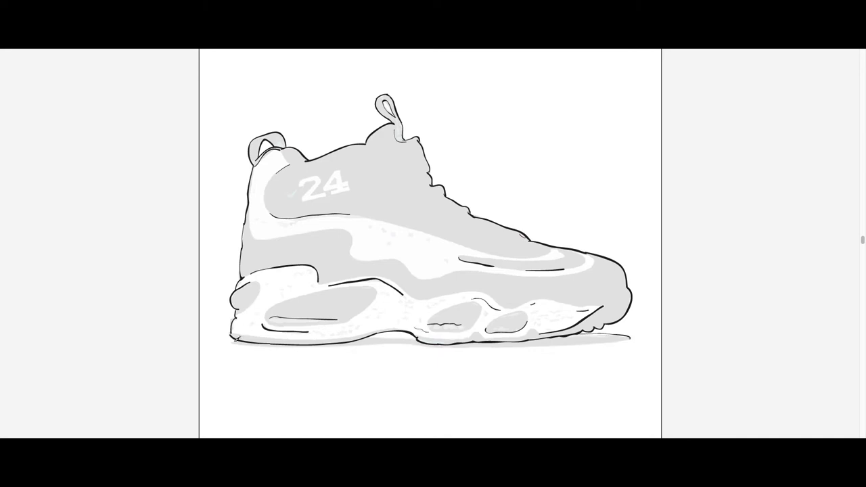
left_click_drag(252, 343, 443, 345)
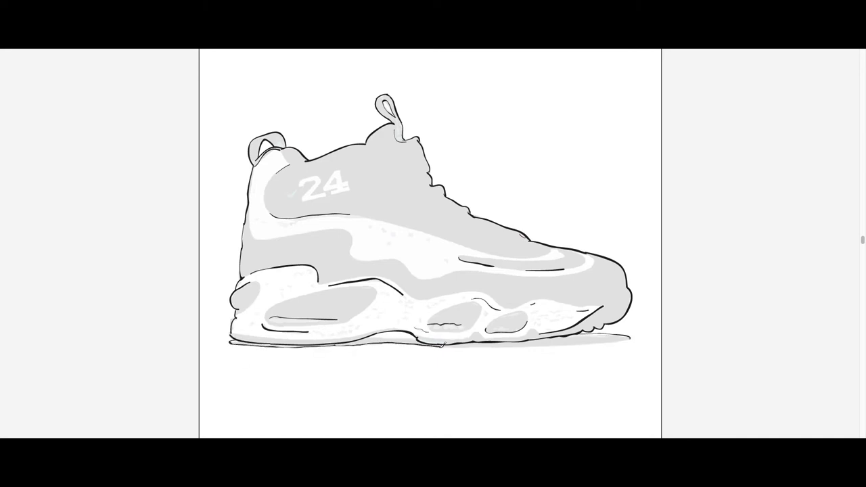
left_click_drag(371, 336, 634, 339)
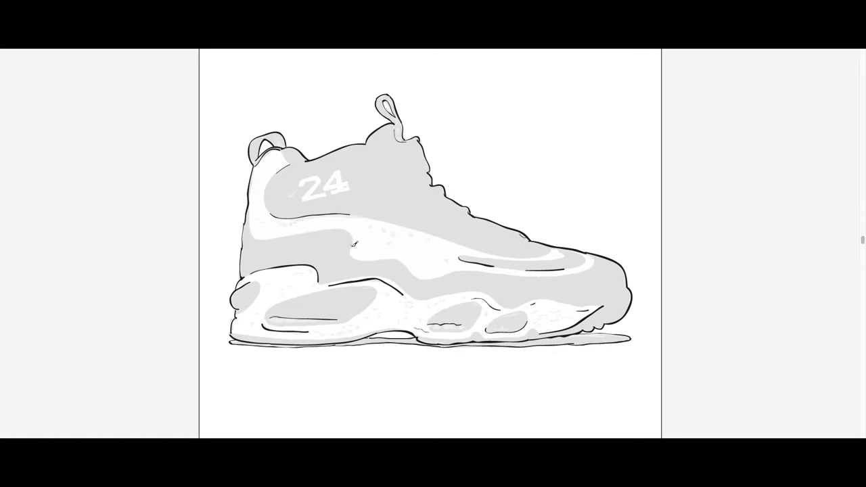
- Add upper shading lines, draw the small swoosh beside the 24, undo the stray strokes and trace the 2
mouse_move(352, 243)
left_mouse_down()
mouse_move(364, 258)
mouse_move(450, 274)
left_mouse_up()
left_click_drag(273, 222, 333, 210)
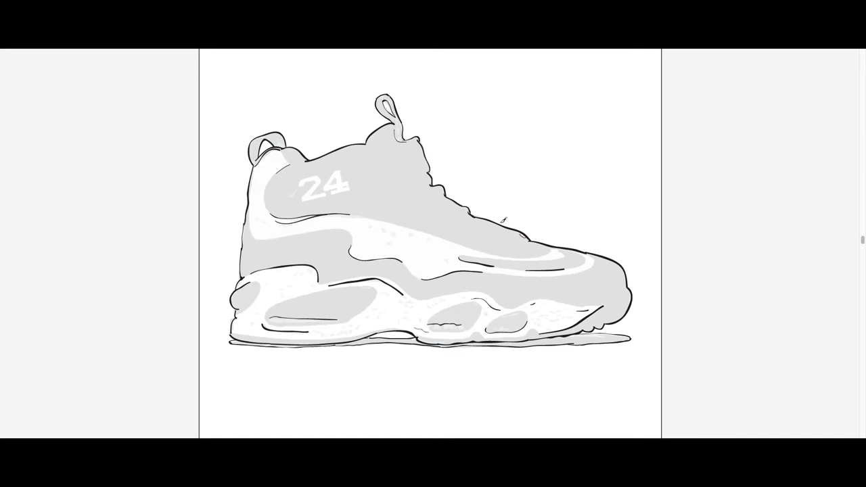
left_click_drag(522, 256, 555, 248)
left_click_drag(290, 195, 313, 195)
key("ctrl+z")
mouse_move(306, 179)
left_mouse_down()
mouse_move(318, 184)
mouse_move(311, 200)
mouse_move(334, 172)
mouse_move(347, 183)
left_mouse_up()
- Trace the 4's stem, the heel bubble edge, the sole bottom and the upper highlight edge toward the toe
left_click_drag(336, 176, 332, 187)
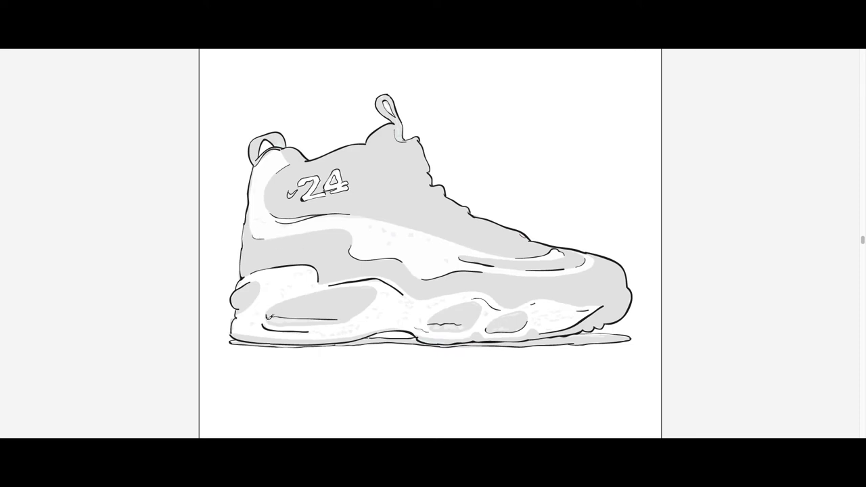
left_click_drag(268, 316, 286, 323)
left_click_drag(433, 326, 444, 342)
left_click_drag(306, 336, 422, 334)
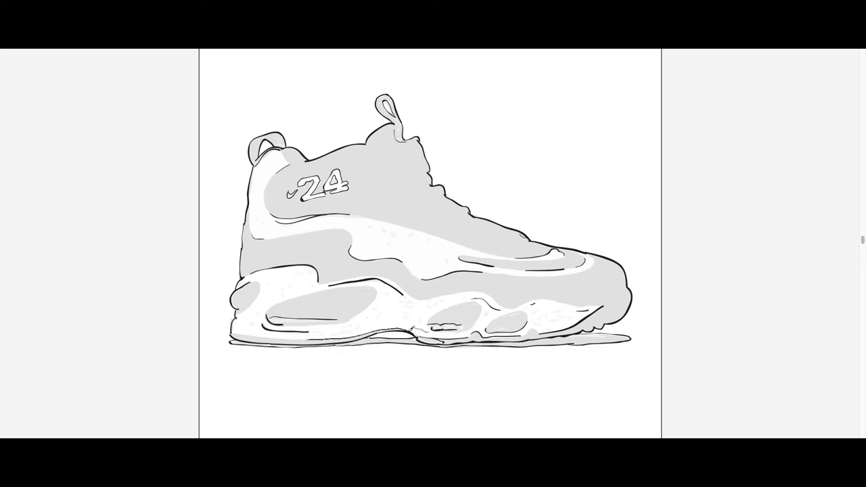
left_click_drag(233, 331, 302, 337)
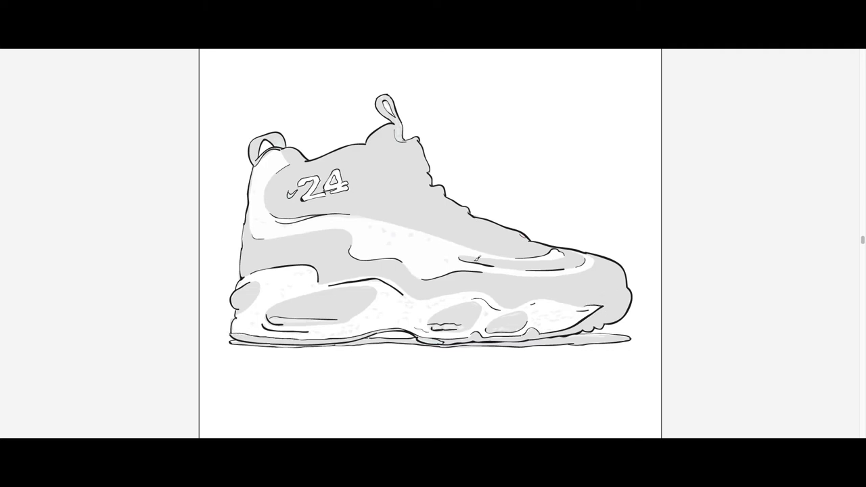
mouse_move(383, 218)
left_mouse_down()
mouse_move(547, 272)
mouse_move(598, 259)
left_mouse_up()
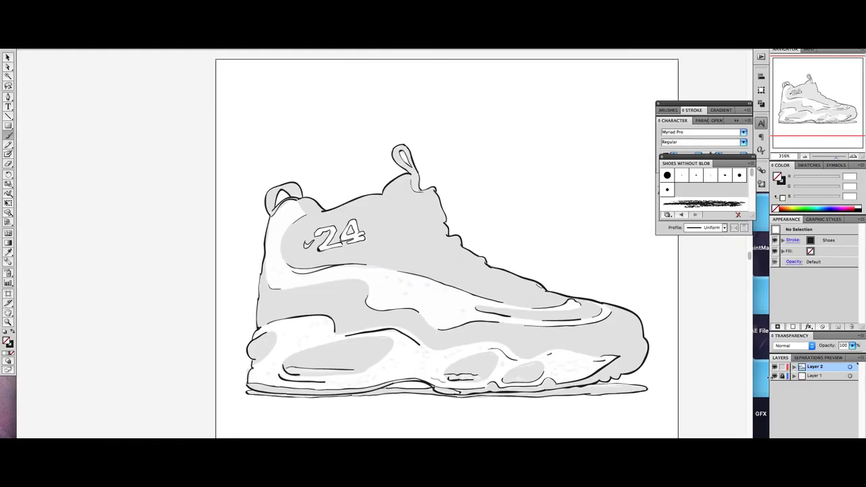
- Rearrange layers: toggle the grey reference and Layer 2 line art, and add a new fill layer
left_click(774, 376)
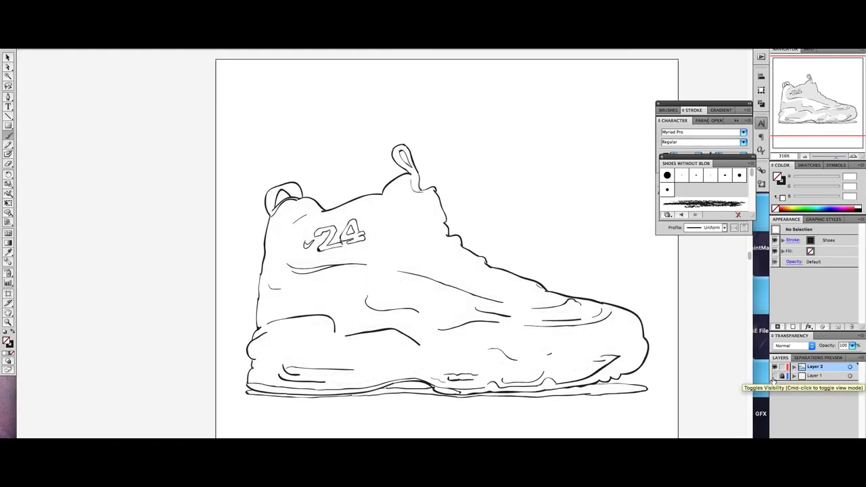
left_click(812, 376)
left_click(774, 366)
key("ctrl+l")
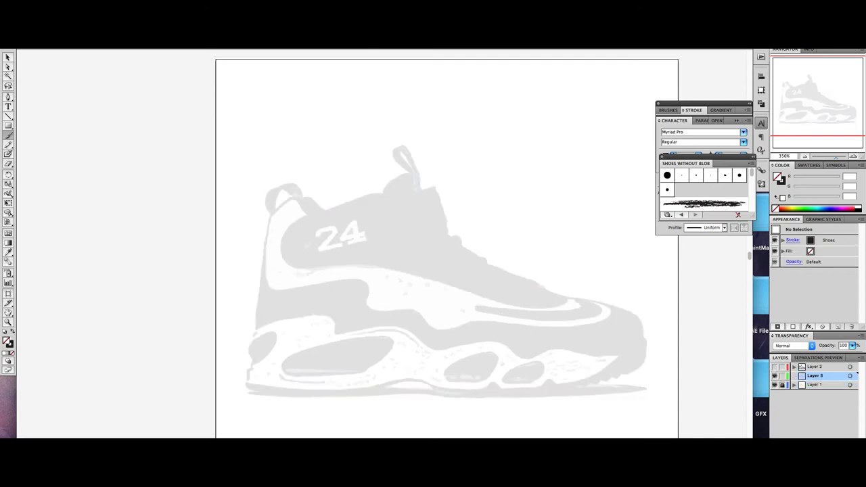
left_click(8, 98)
left_click(12, 331)
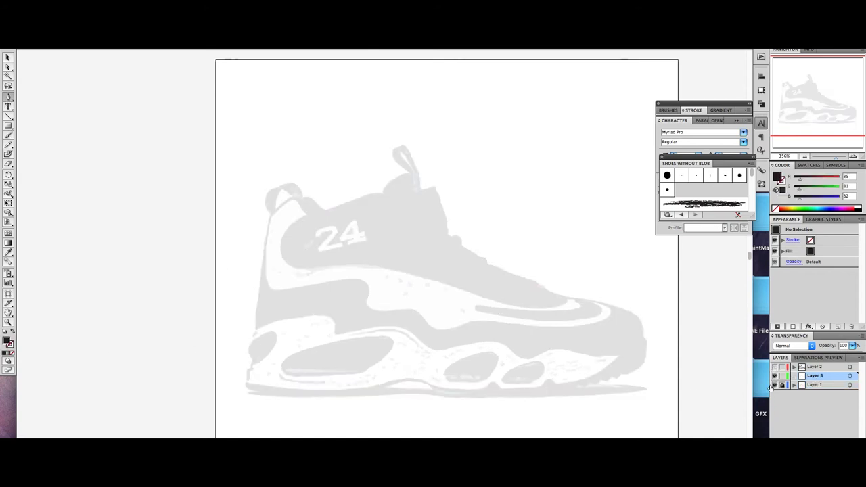
left_click(774, 366)
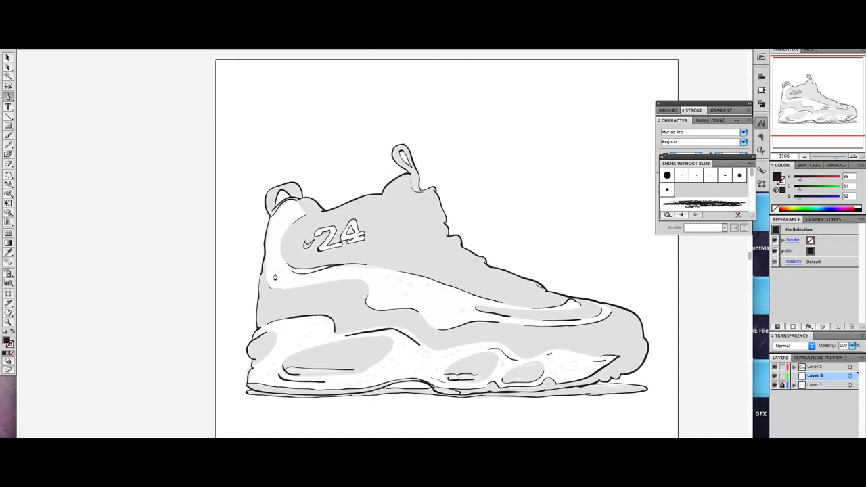
- Set a darker grey fill colour, swap to black stroke and undo the last heel outline
double_click(9, 342)
left_click_drag(314, 216, 317, 225)
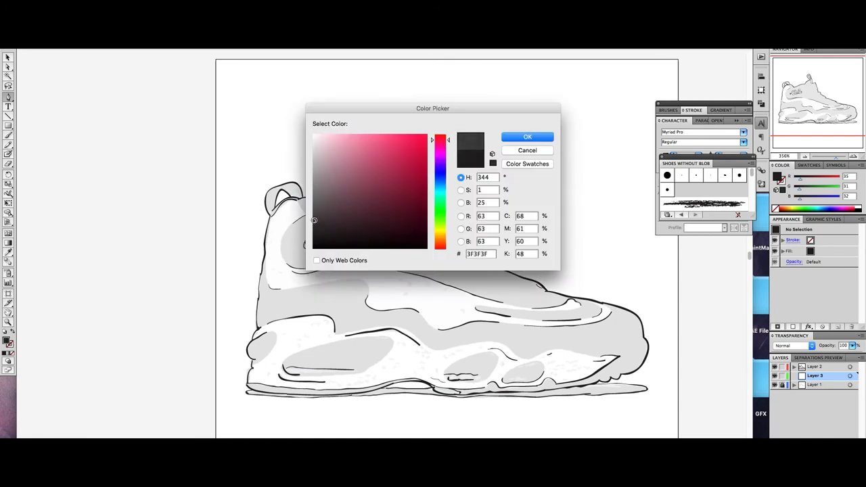
key("Return")
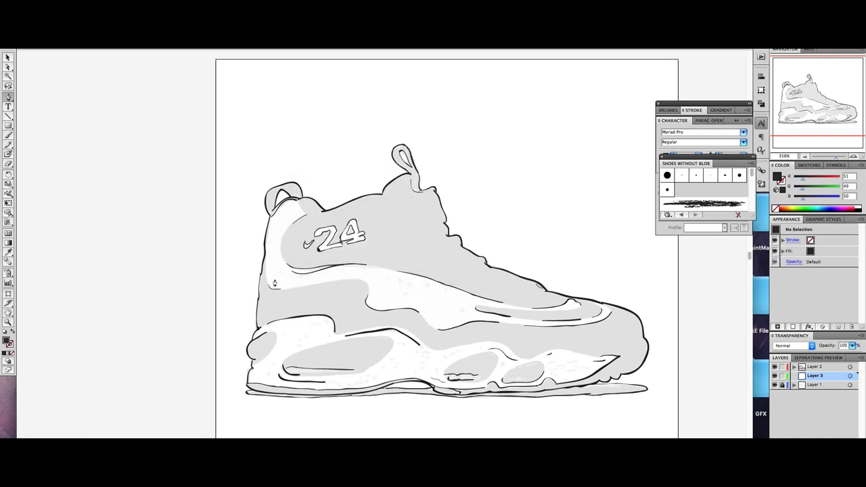
key("shift+x")
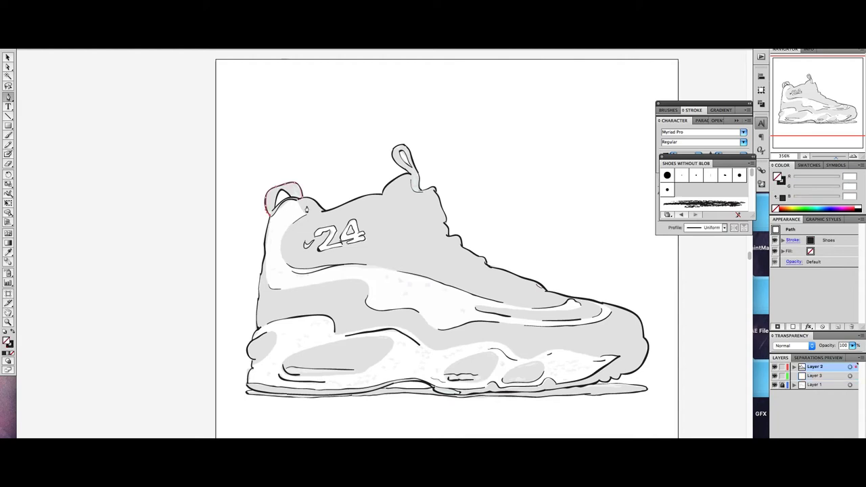
key("ctrl+z")
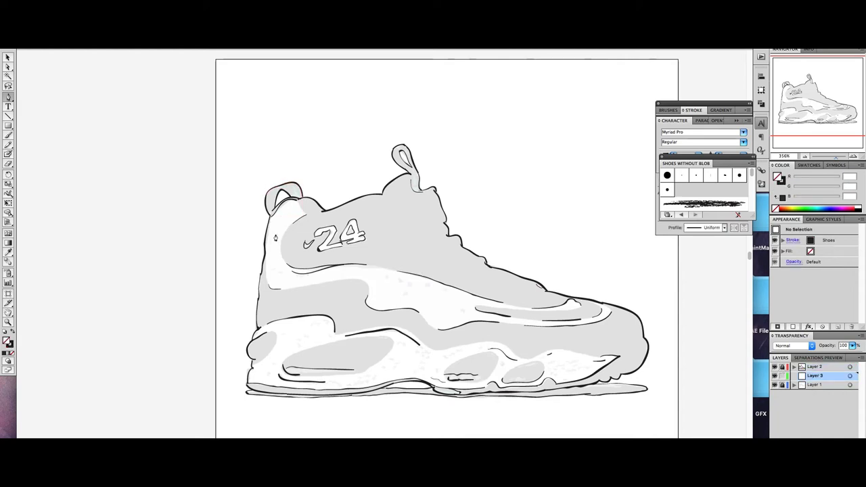
- Pencil-trace the heel's left edge from the collar down to the sole, redrawing until it reaches
left_click_drag(276, 237, 265, 240)
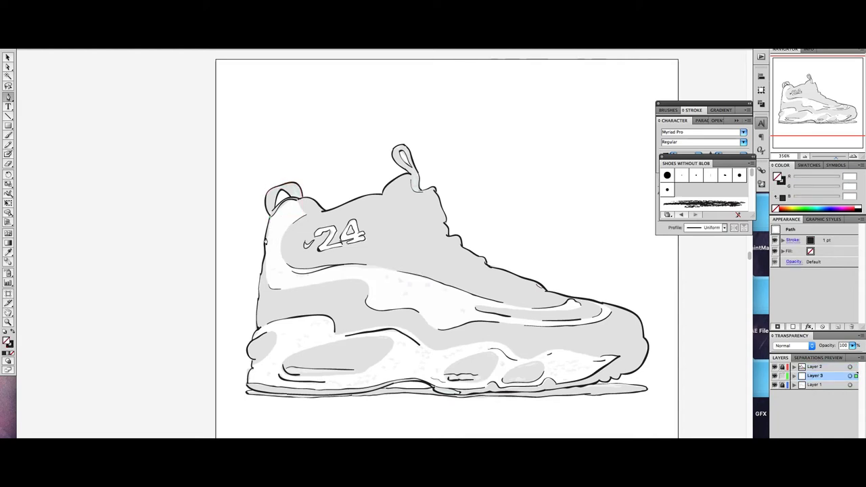
left_click_drag(270, 217, 262, 265)
left_click(13, 333)
left_click_drag(268, 217, 257, 304)
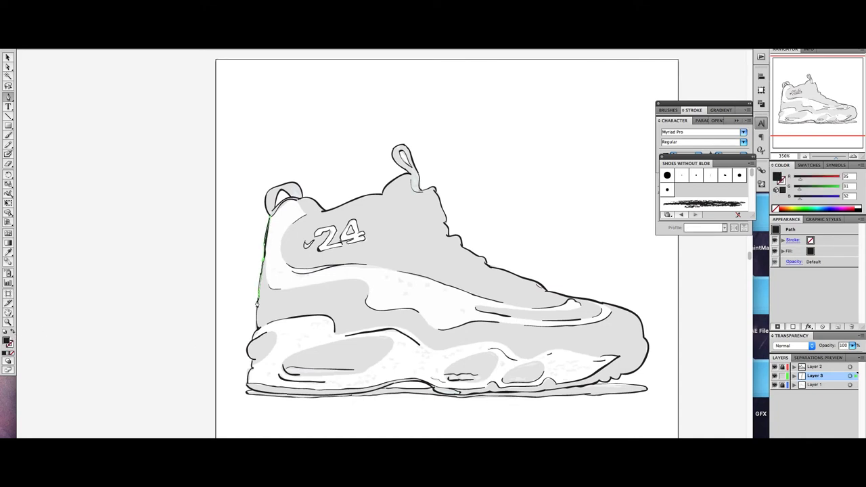
left_click_drag(270, 216, 248, 387)
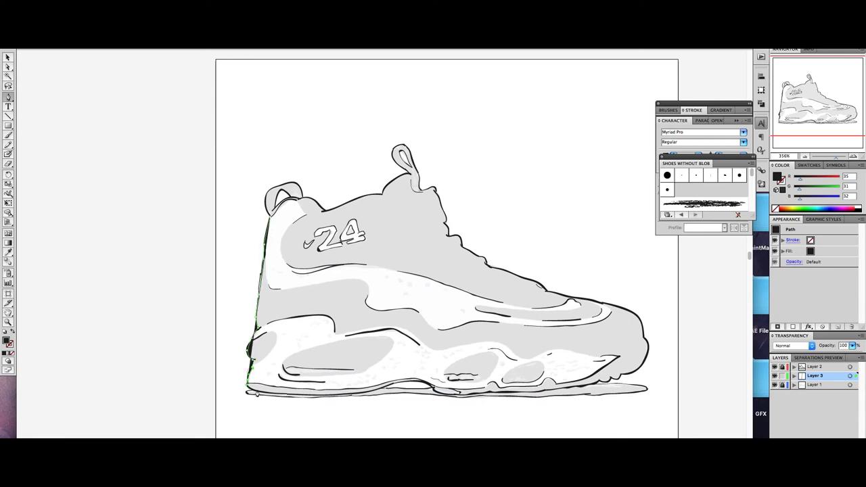
left_click_drag(270, 216, 247, 391)
left_click_drag(325, 399, 376, 393)
- Continue the pencil trace along the sole to the toe and back around the upper
mouse_move(376, 392)
left_mouse_down()
mouse_move(424, 384)
mouse_move(509, 398)
mouse_move(615, 383)
left_mouse_up()
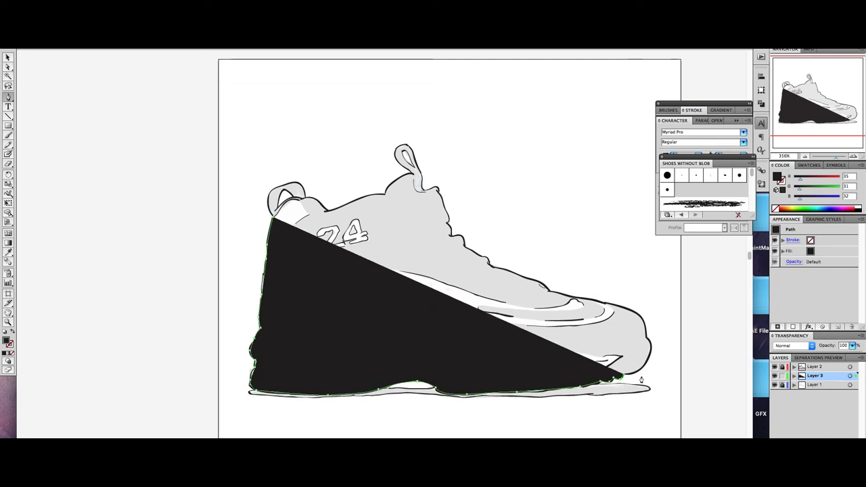
left_click_drag(615, 383, 651, 348)
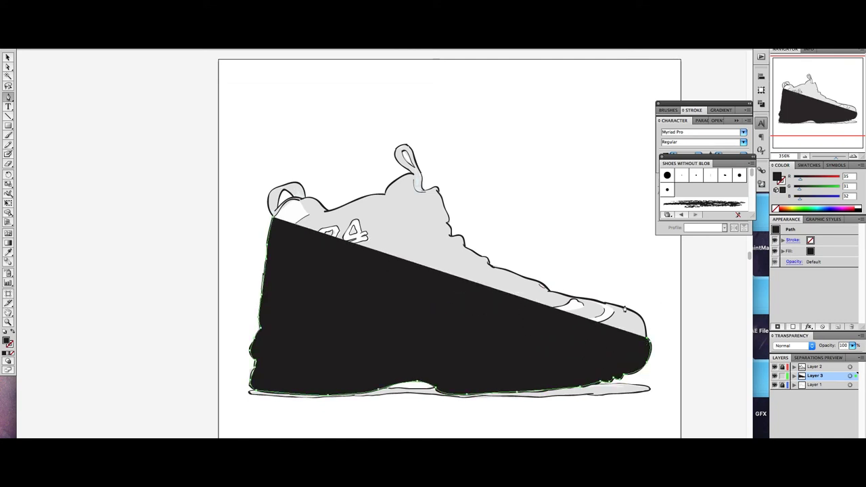
mouse_move(648, 338)
left_mouse_down()
mouse_move(471, 253)
mouse_move(438, 192)
mouse_move(415, 193)
mouse_move(402, 181)
mouse_move(383, 198)
mouse_move(310, 199)
mouse_move(275, 214)
mouse_move(272, 226)
left_mouse_up()
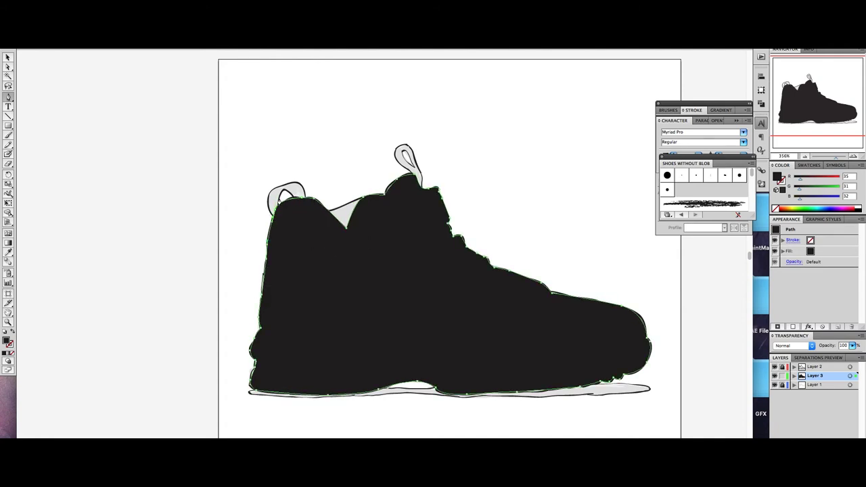
- Select the silhouette, recolour its fill dark grey (53,53,53) and deselect it
key("v")
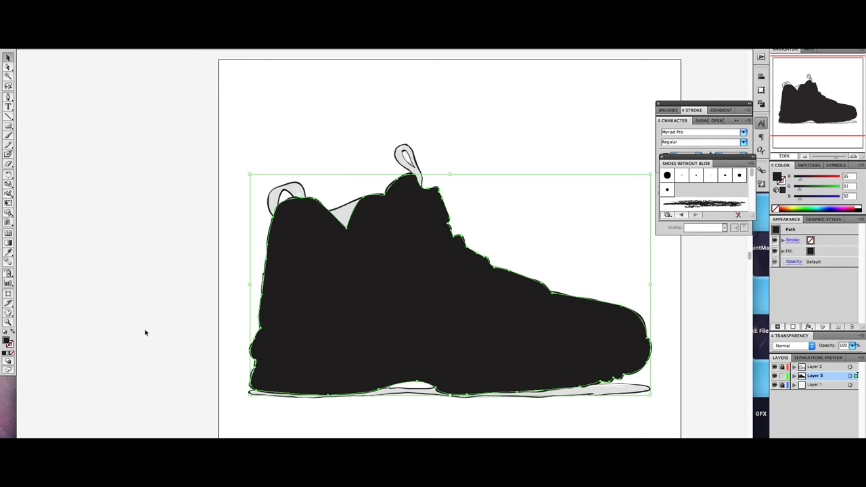
double_click(8, 342)
left_click_drag(327, 233, 312, 225)
key("Return")
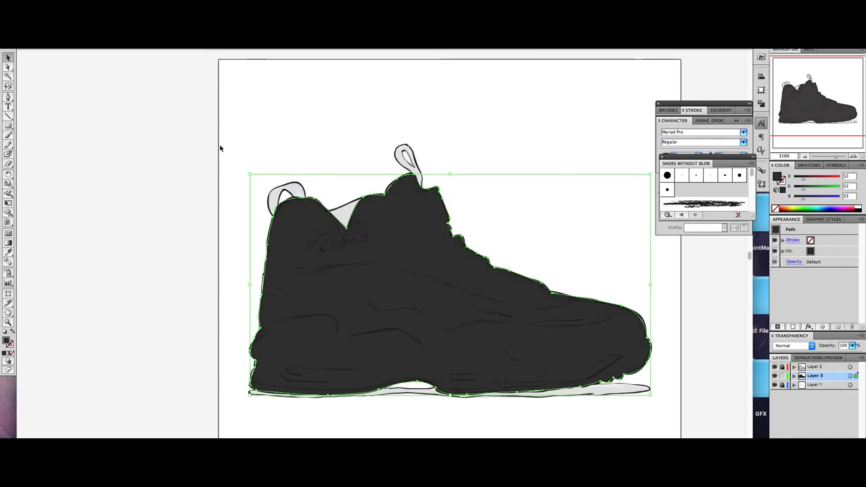
key("ctrl+shift+a")
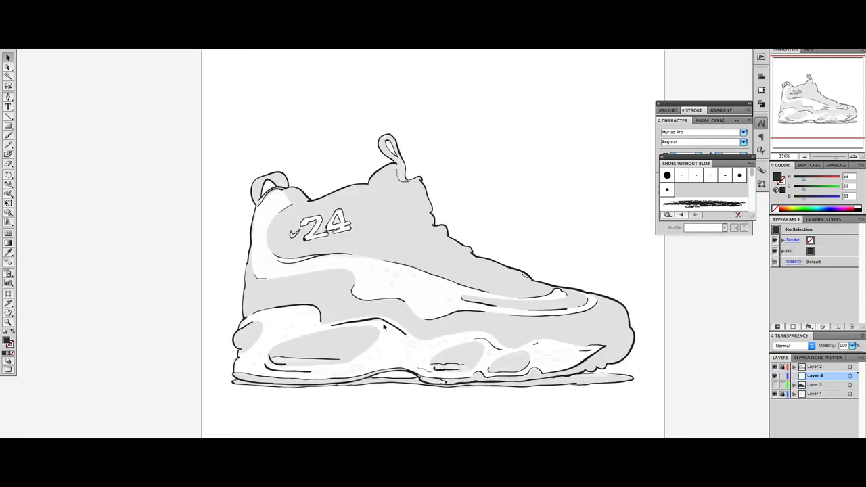
- Take the Pen tool and set the fill colour to white (#ffffff)
left_click(8, 97)
double_click(13, 341)
type("ffffff")
key("Return")
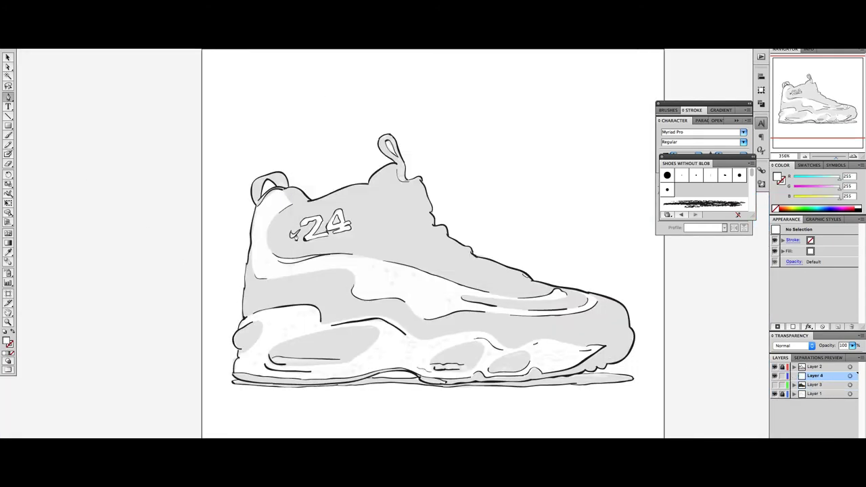
- Draw the white side highlight shape from the collar along the upper toward the toe
left_click(283, 194)
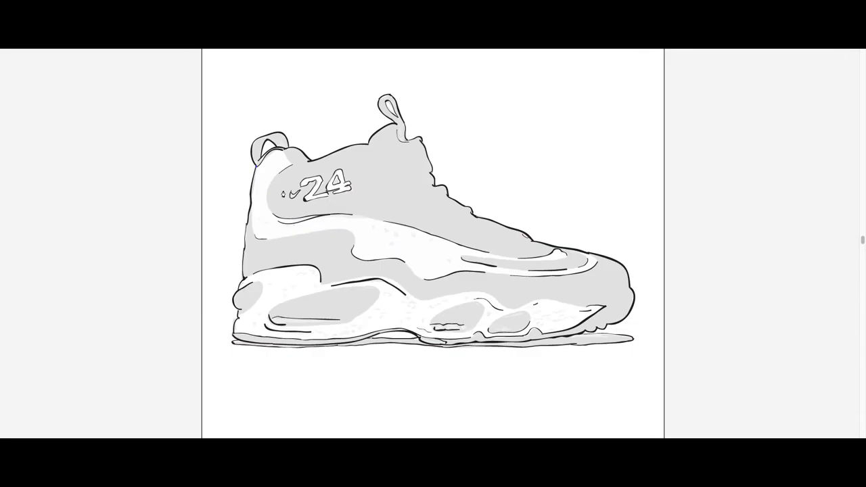
left_click_drag(282, 151, 292, 167)
mouse_move(266, 193)
left_mouse_down()
mouse_move(270, 210)
mouse_move(295, 222)
left_mouse_up()
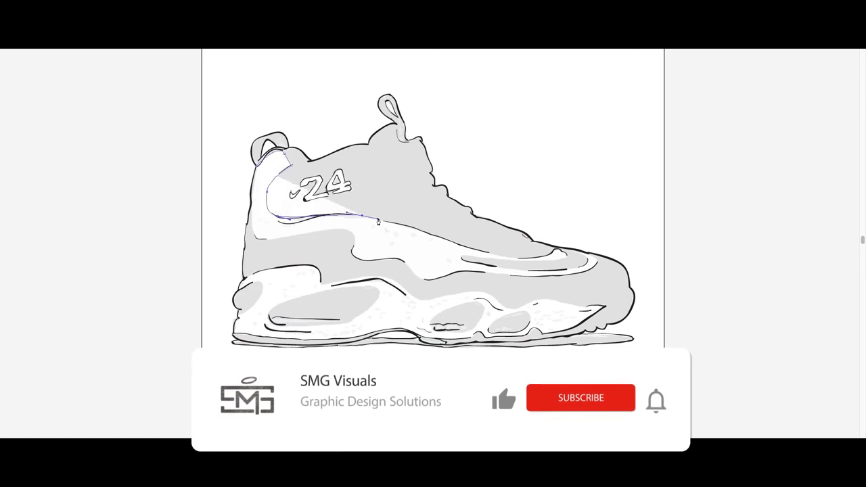
left_click_drag(362, 215, 378, 219)
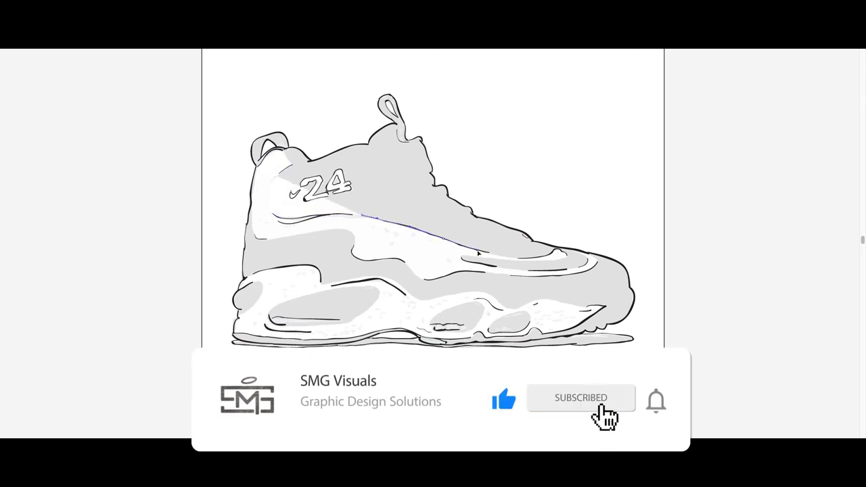
mouse_move(543, 258)
left_mouse_down()
mouse_move(453, 259)
mouse_move(475, 266)
mouse_move(460, 269)
left_mouse_up()
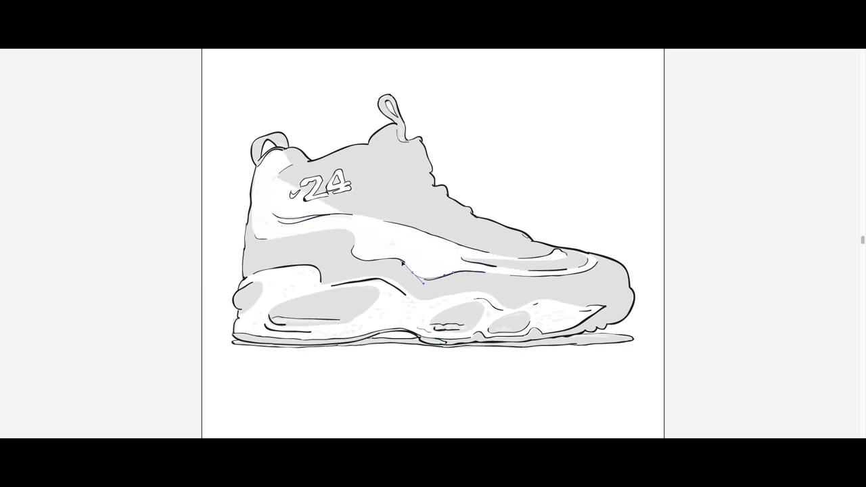
left_click_drag(379, 259, 260, 203)
left_click_drag(276, 144, 287, 162)
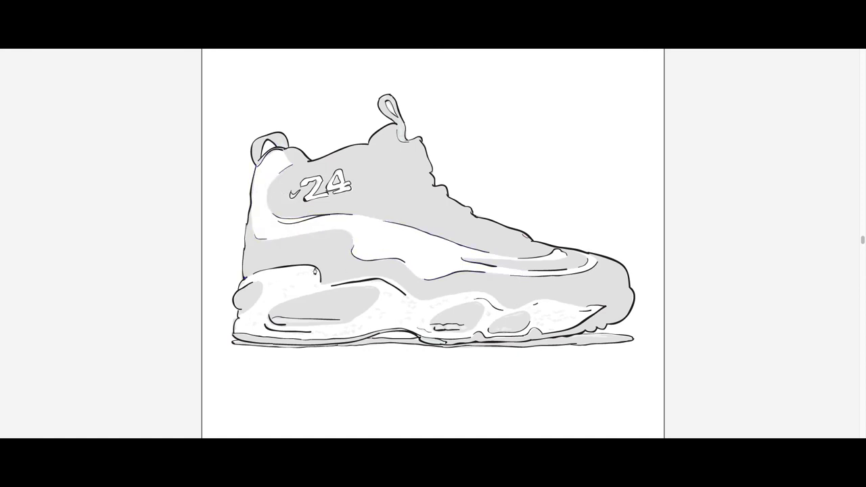
- Start the white midsole shape, tracing its top edge from the heel to the toe tip
left_click(243, 278)
mouse_move(316, 270)
left_mouse_down()
mouse_move(322, 287)
mouse_move(389, 275)
left_mouse_up()
left_click(412, 296)
left_click(446, 295)
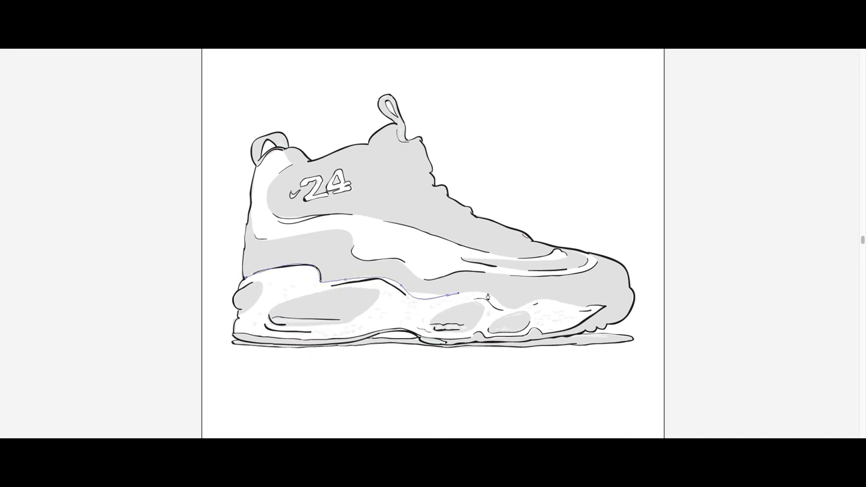
left_click_drag(479, 291, 496, 296)
left_click(508, 310)
left_click(586, 307)
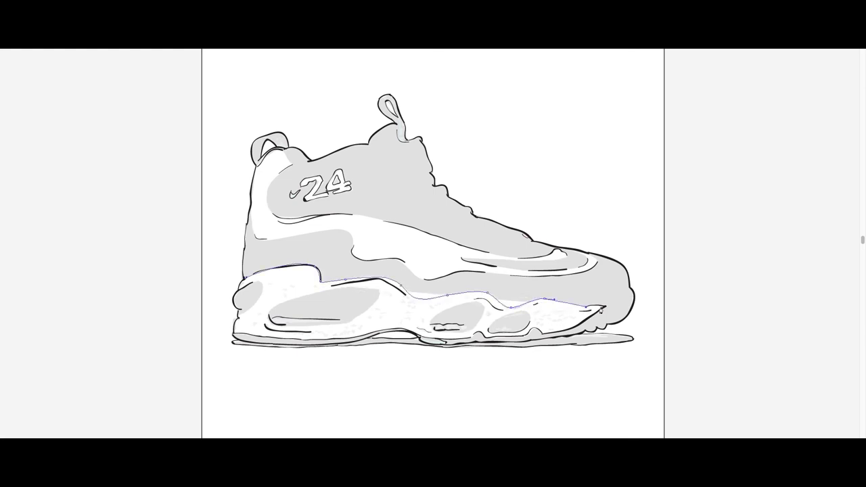
left_click(606, 308)
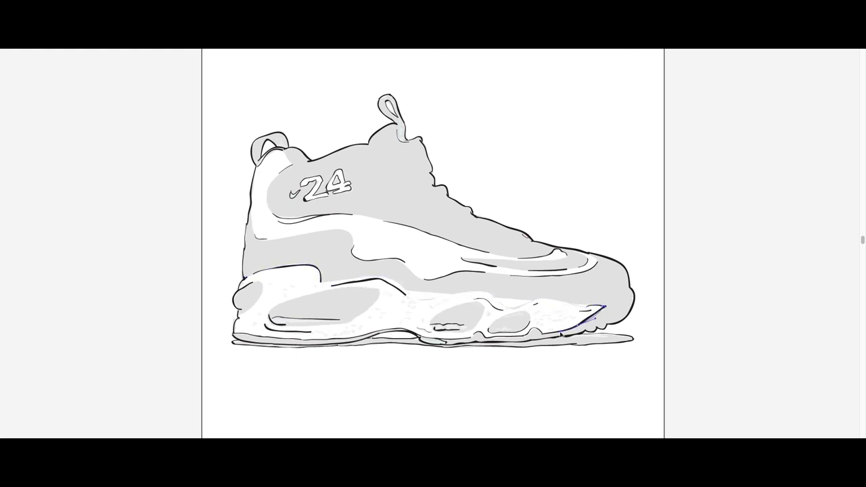
- Close the midsole shape back along the sole, send it behind the upper, and select the swoosh
left_click(561, 334)
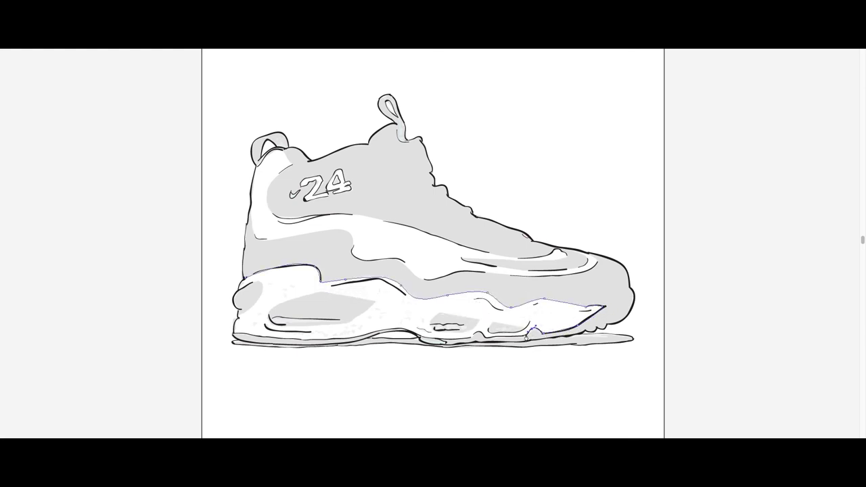
left_click(419, 337)
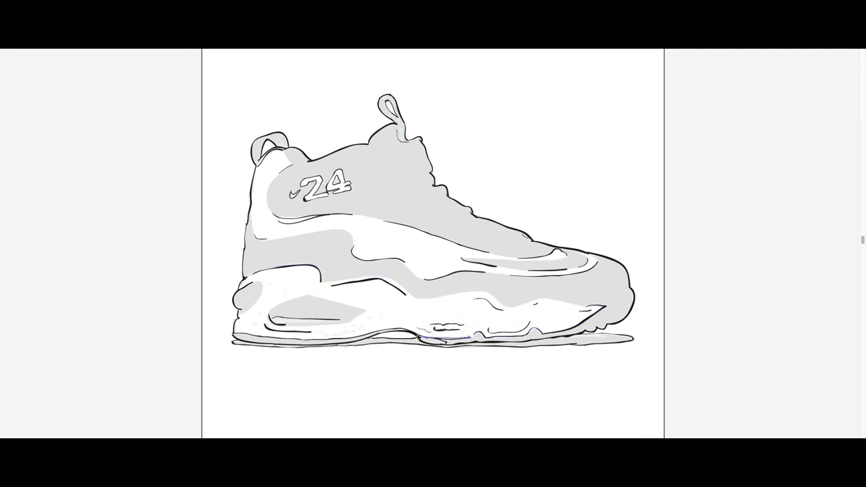
left_click(365, 334)
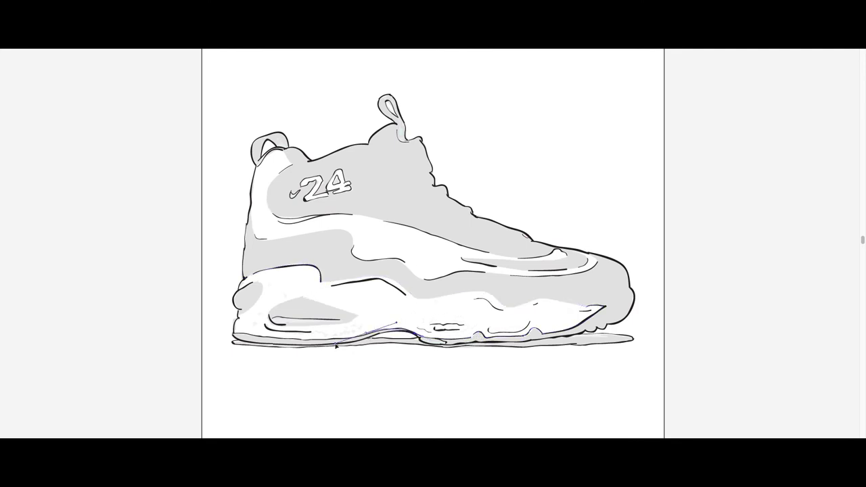
left_click(291, 340)
left_click(234, 334)
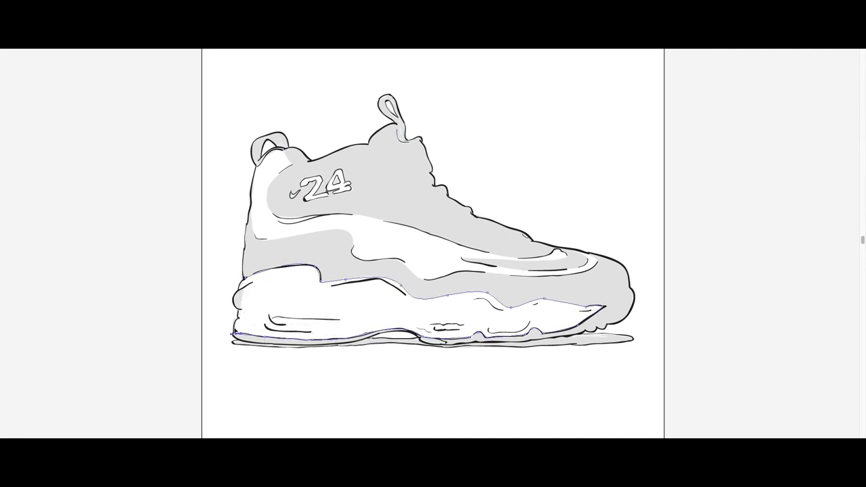
left_click(237, 322)
key("ctrl+shift+bracketleft")
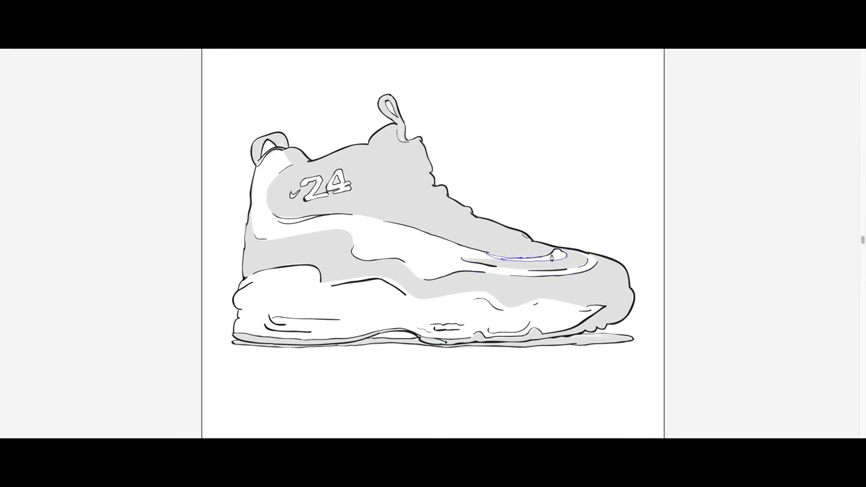
left_click(562, 255)
key("Tab")
- Preview the dark layer, zoom to 300%, eyedrop its dark grey, hide Layers 3 and 4, add a layer
left_click(774, 385)
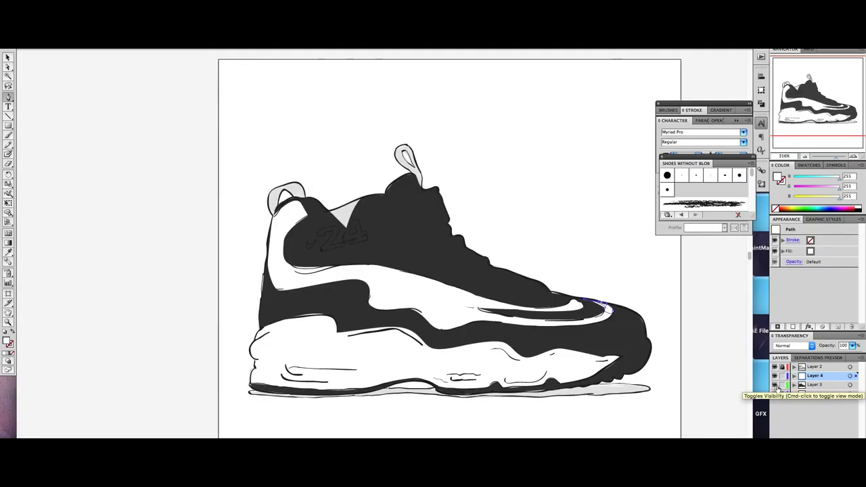
left_click(775, 384)
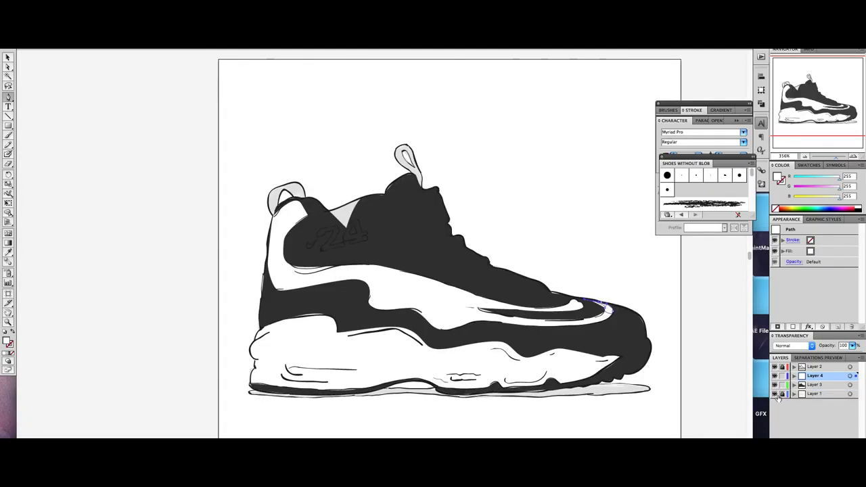
key("ctrl+minus")
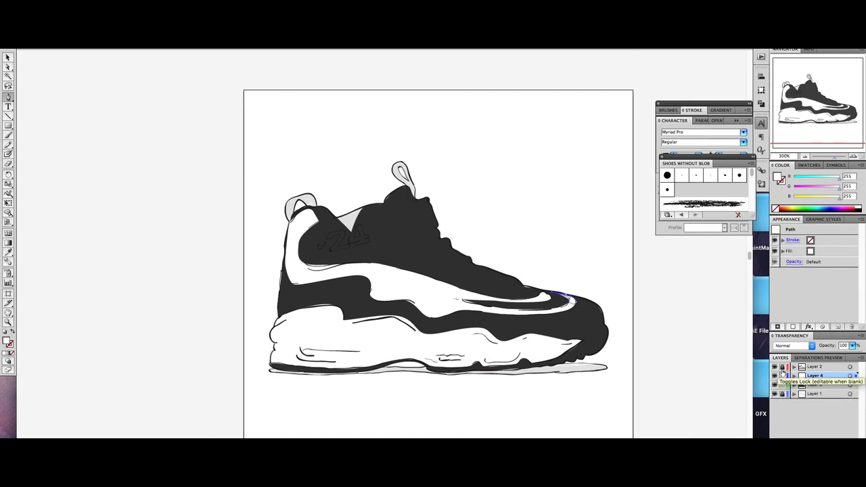
left_click(775, 375)
left_click(9, 253)
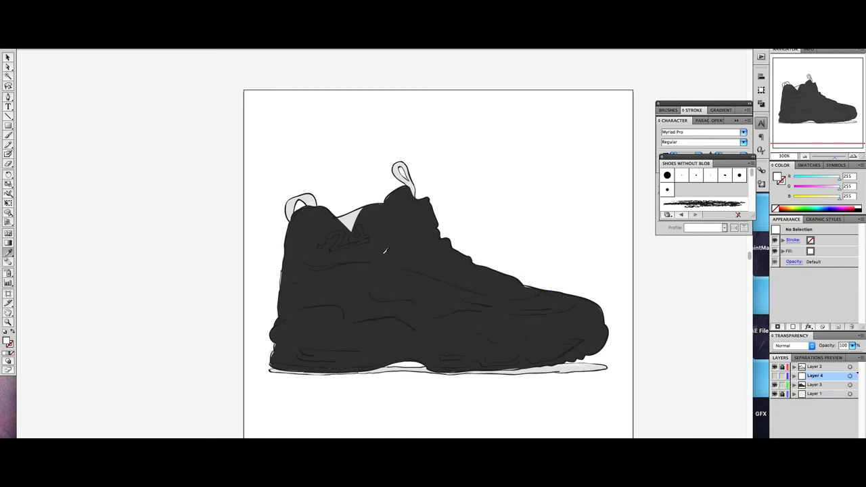
left_click(400, 248)
left_click(775, 384)
key("ctrl+l")
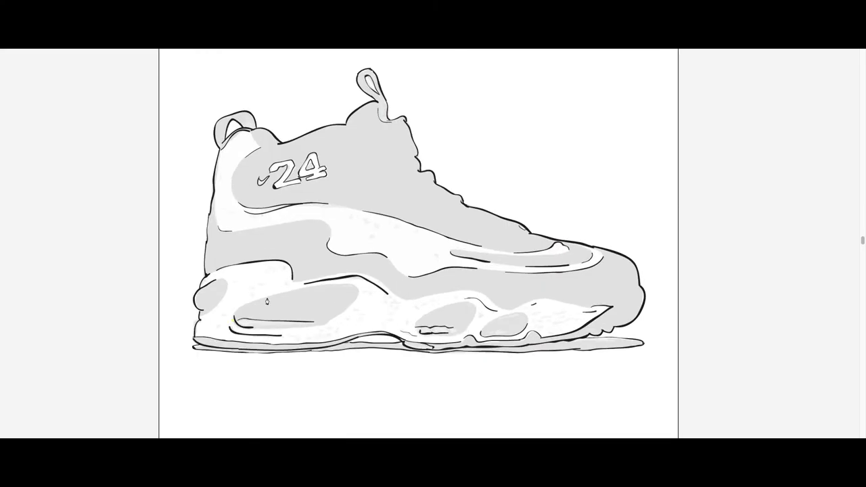
- Fill the heel air pocket, mid-sole bubble and small bubble dark, then show the dark fill layer
left_click_drag(317, 288, 353, 308)
mouse_move(350, 309)
left_mouse_down()
mouse_move(358, 304)
mouse_move(285, 332)
mouse_move(232, 325)
mouse_move(223, 304)
mouse_move(196, 298)
left_mouse_up()
mouse_move(422, 318)
left_mouse_down()
mouse_move(469, 327)
mouse_move(420, 321)
left_mouse_up()
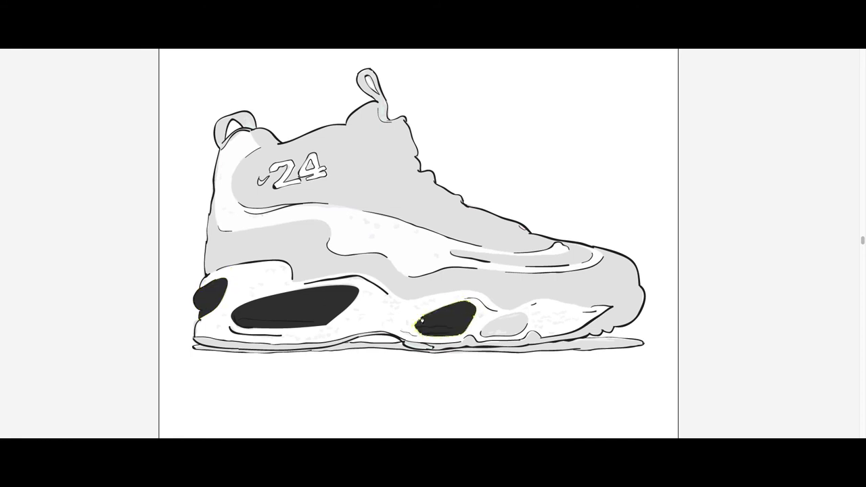
mouse_move(481, 334)
left_mouse_down()
mouse_move(509, 335)
mouse_move(505, 314)
mouse_move(480, 334)
left_mouse_up()
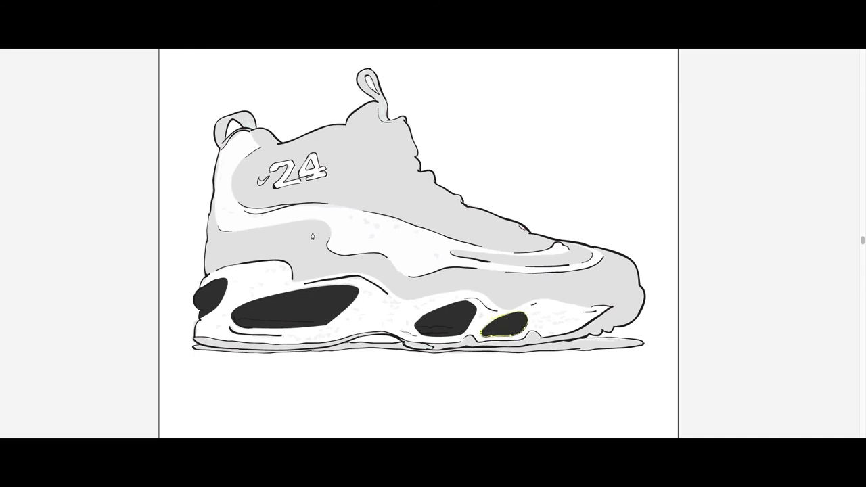
key("ctrl+minus")
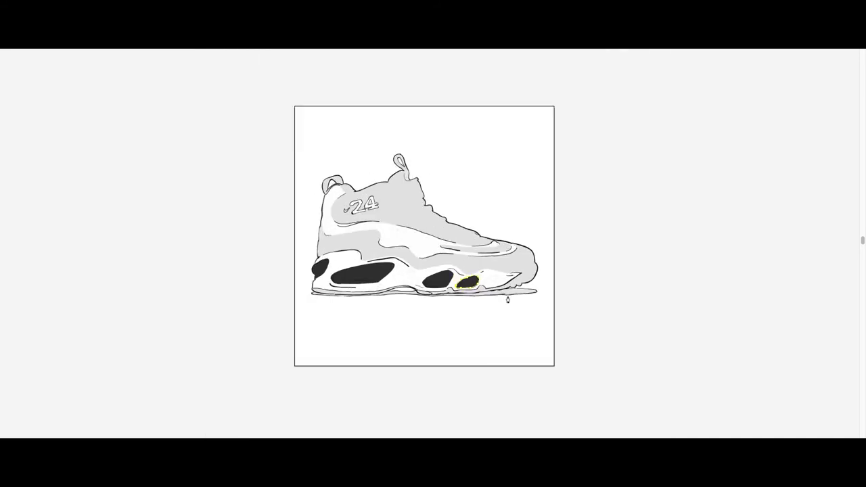
key("Tab")
left_click(774, 393)
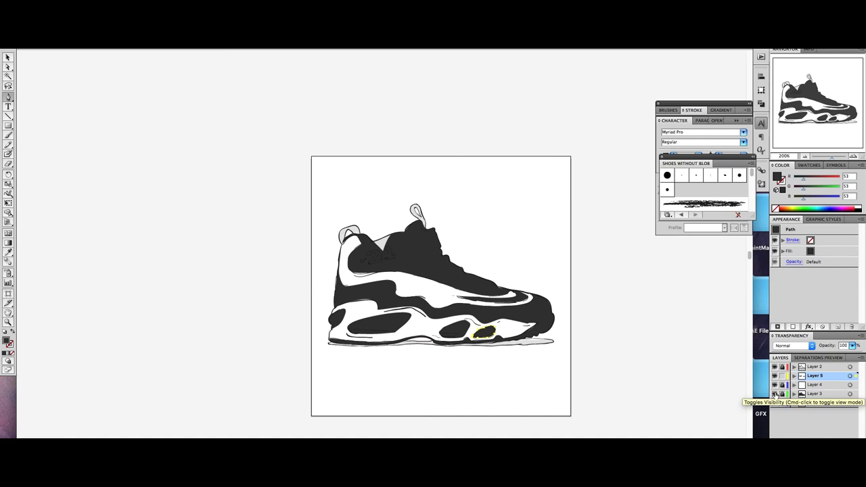
- On Layer 3, fill the collar lining beside the 24 and the gap under the tongue pull-tab dark
left_click(808, 393)
key("ctrl+plus")
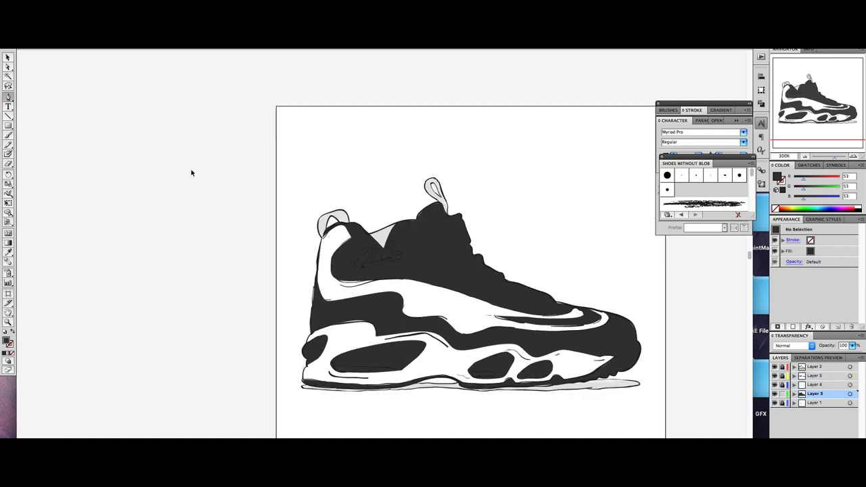
key("ctrl+plus")
key("Tab")
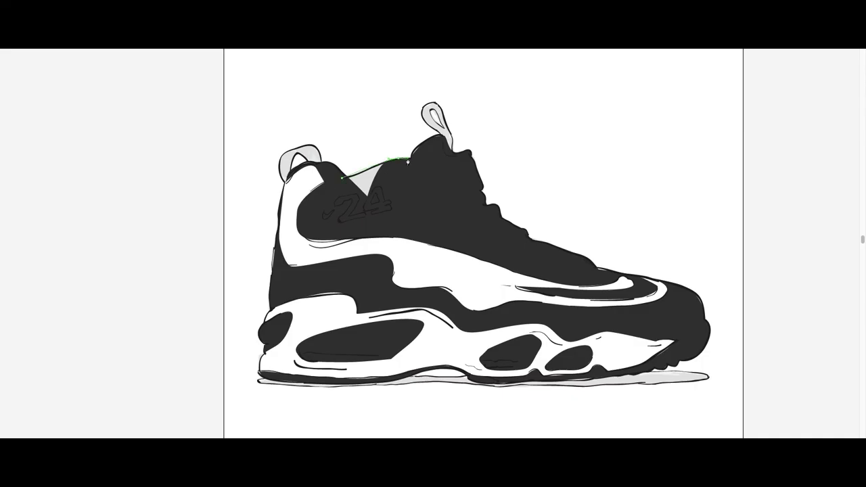
mouse_move(343, 177)
left_mouse_down()
mouse_move(424, 173)
mouse_move(441, 155)
left_mouse_up()
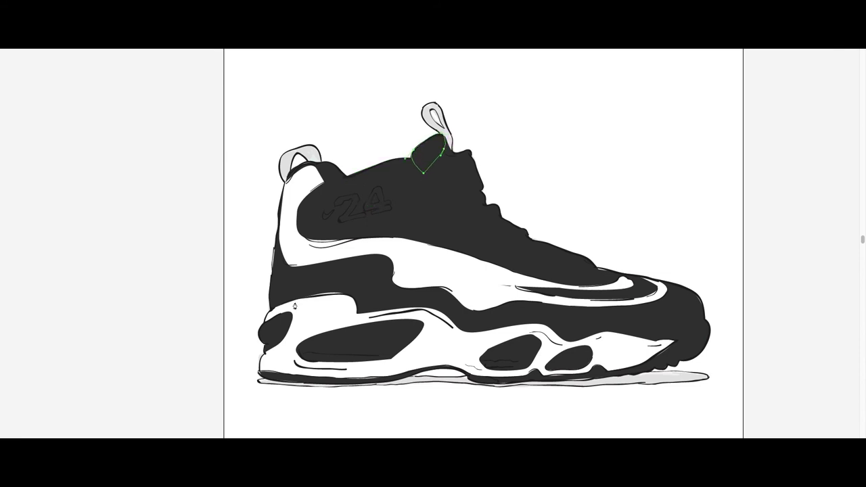
mouse_move(291, 301)
left_mouse_down()
mouse_move(322, 279)
mouse_move(290, 295)
left_mouse_up()
- Switch to the Selection tool, deselect the drawn path and recentre the shoe in view
key("Tab")
key("v")
key("ctrl+minus")
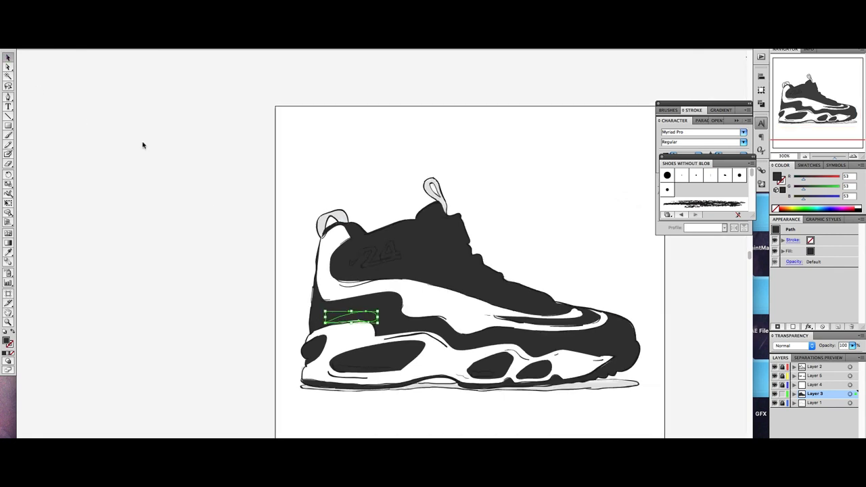
left_click(239, 169)
left_click_drag(317, 220, 251, 177)
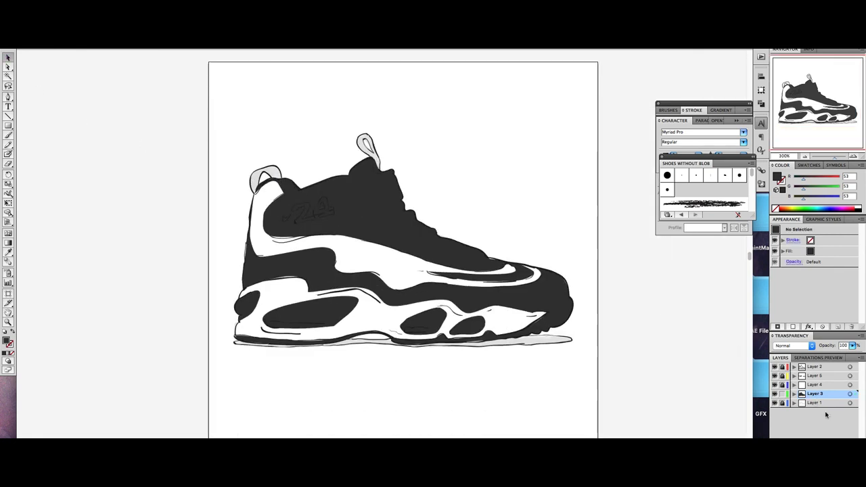
- Add a new layer above Layer 5 and set the fill colour to white
left_click(838, 377)
key("ctrl+l")
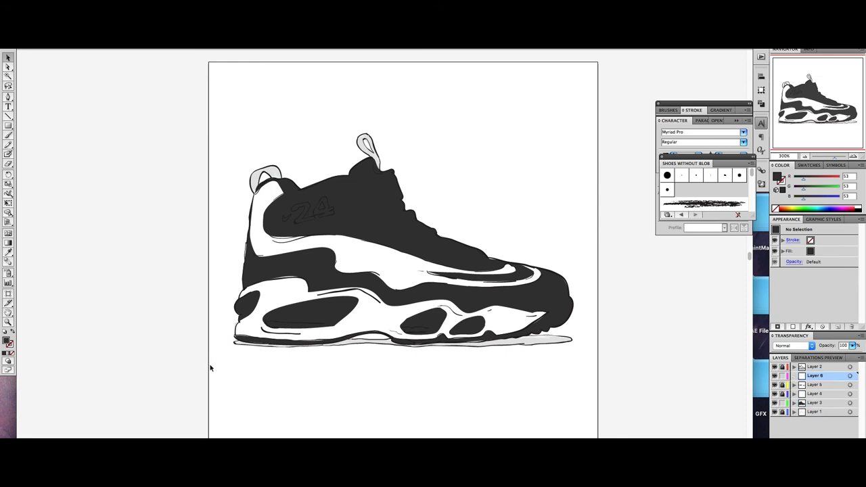
double_click(8, 340)
key("Return")
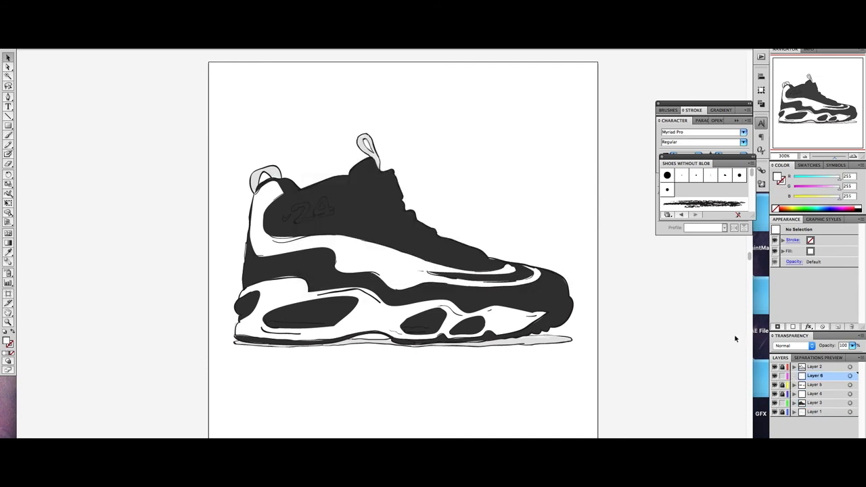
- Brush a white 24 logo on the side of the black shoe upper with the Paintbrush
key("b")
key("ctrl+plus")
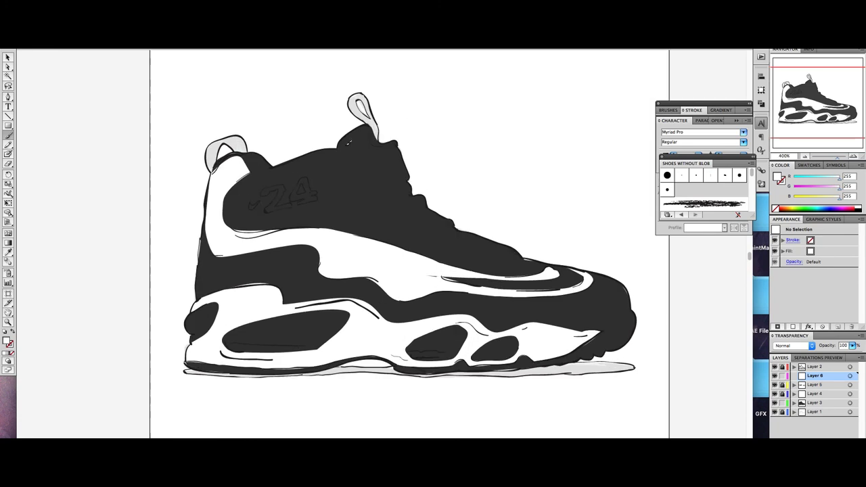
mouse_move(292, 201)
left_mouse_down()
mouse_move(269, 208)
mouse_move(274, 187)
left_mouse_up()
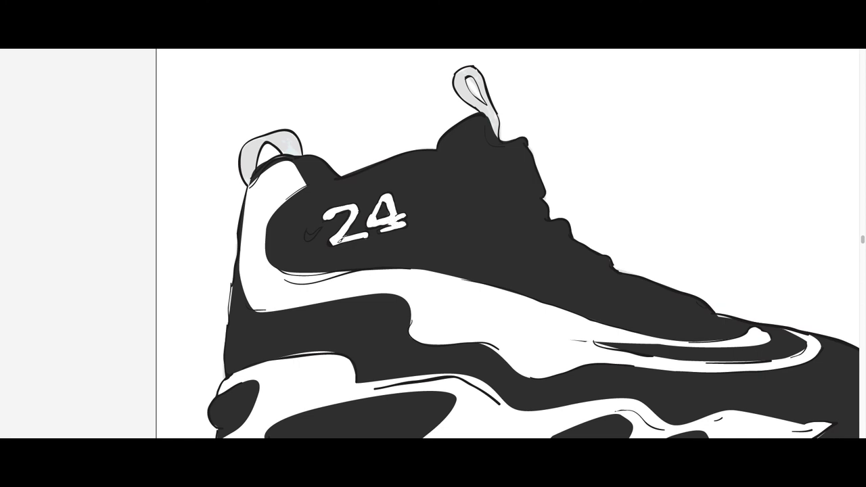
key("ctrl+0")
- Add Layer 7 below Layer 6, lock Layer 6, and make Layer 7 active
key("ctrl+plus")
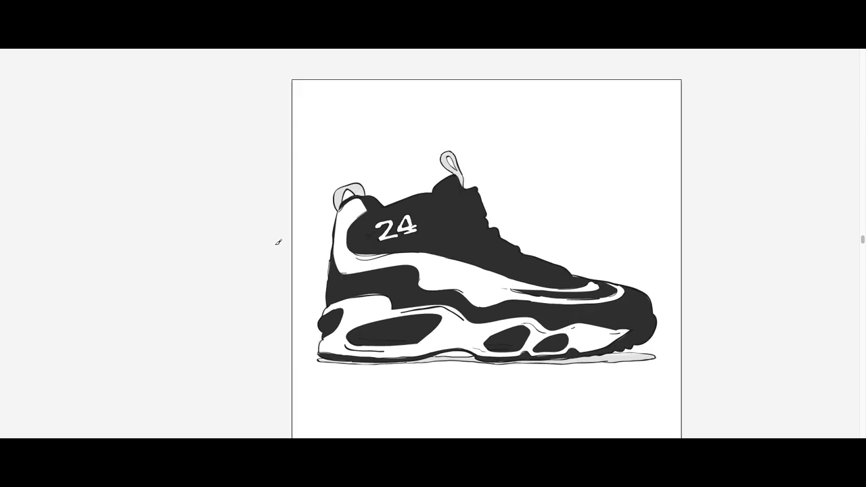
key("Tab")
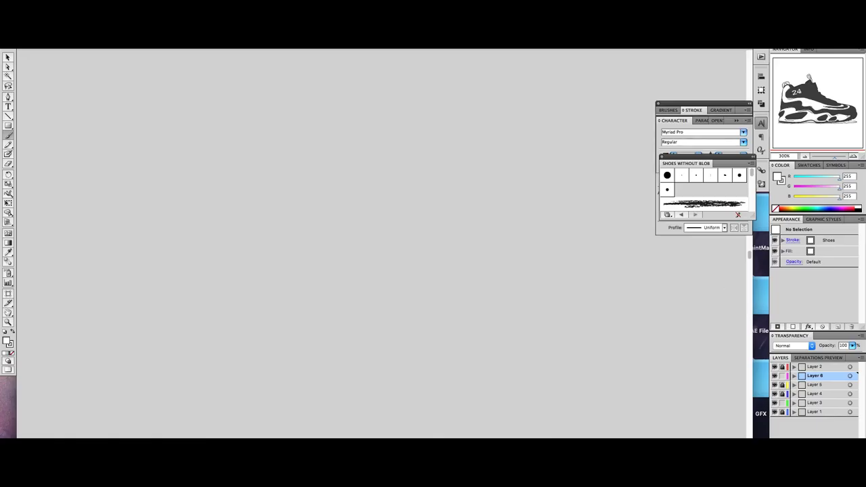
key("ctrl+minus")
key("ctrl+minus")
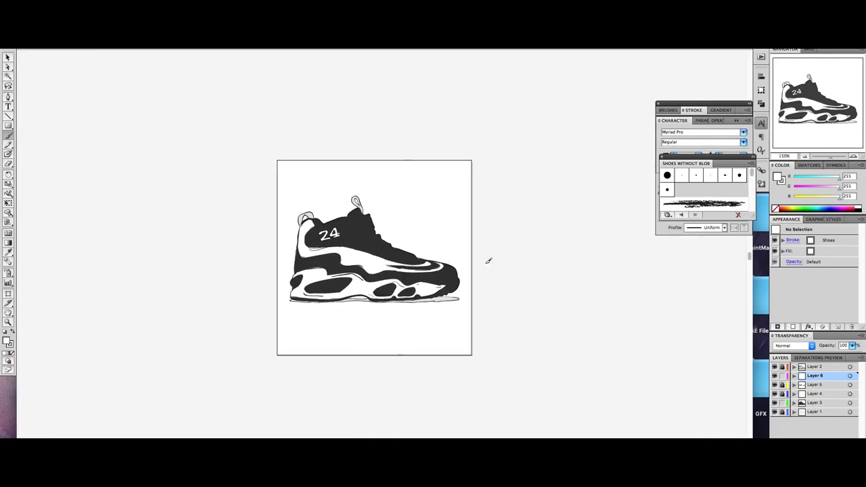
key("ctrl+l")
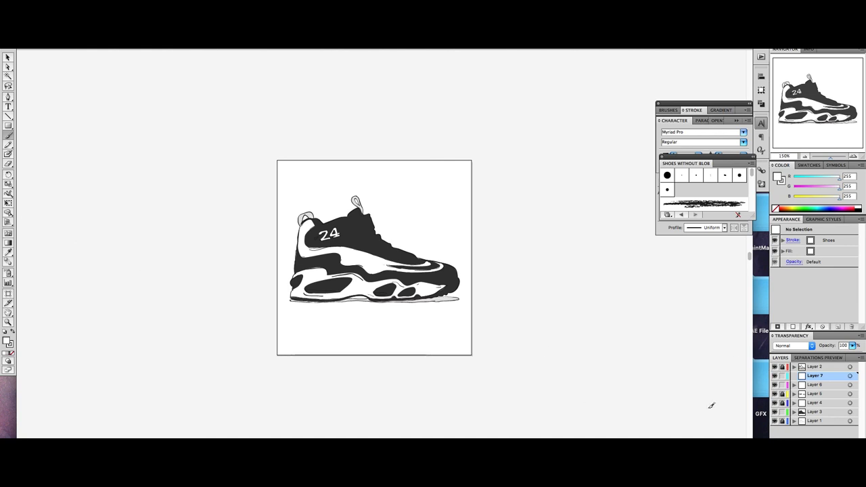
left_click_drag(815, 375, 783, 384)
left_click(782, 375)
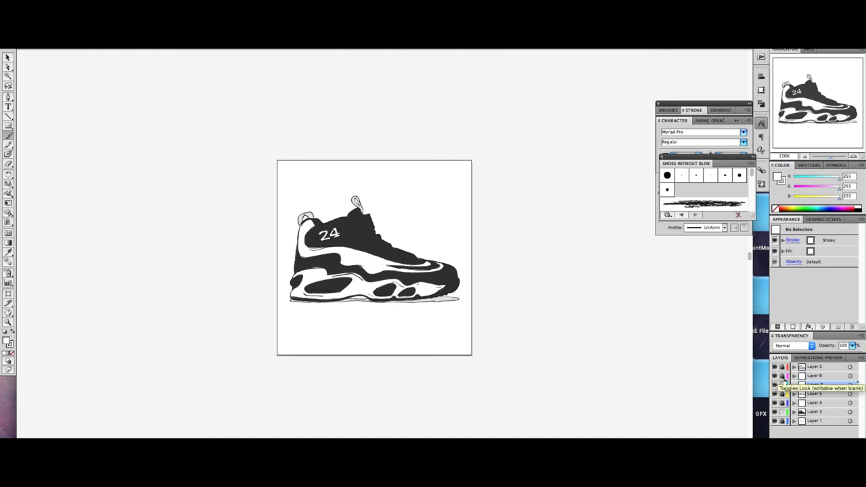
left_click(775, 375)
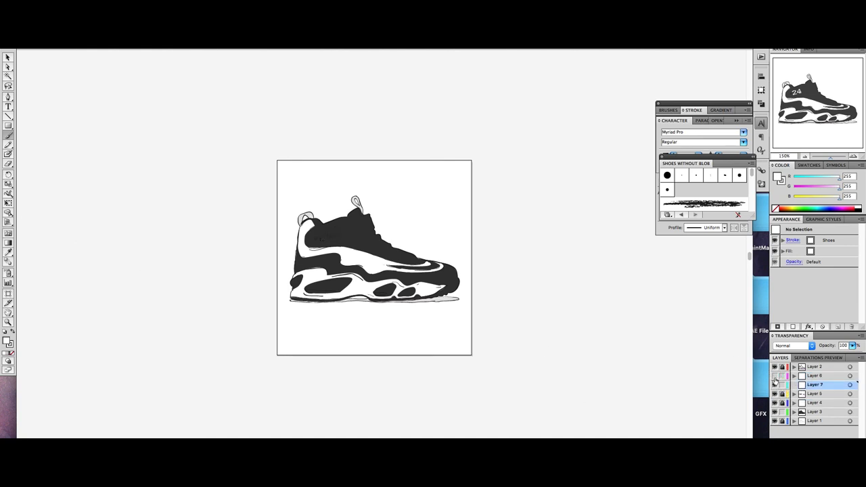
- Set the stroke colour to teal green with the fill set to None
double_click(8, 343)
left_click(440, 197)
left_click(411, 149)
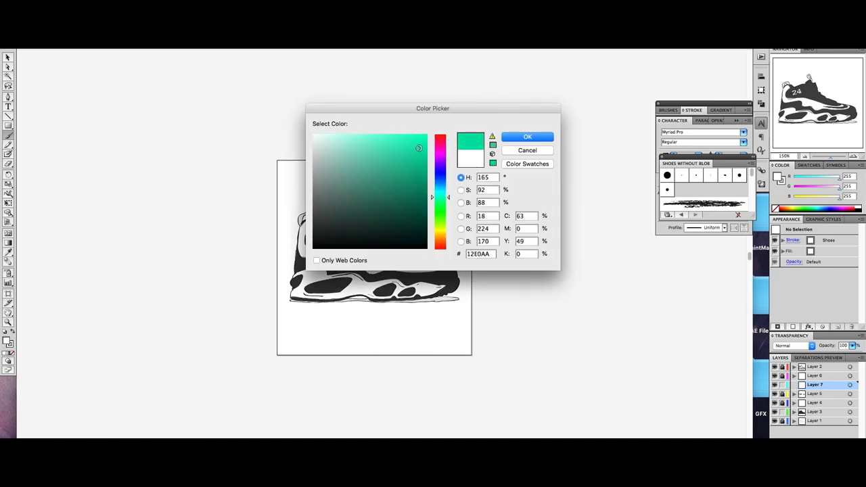
left_click(527, 137)
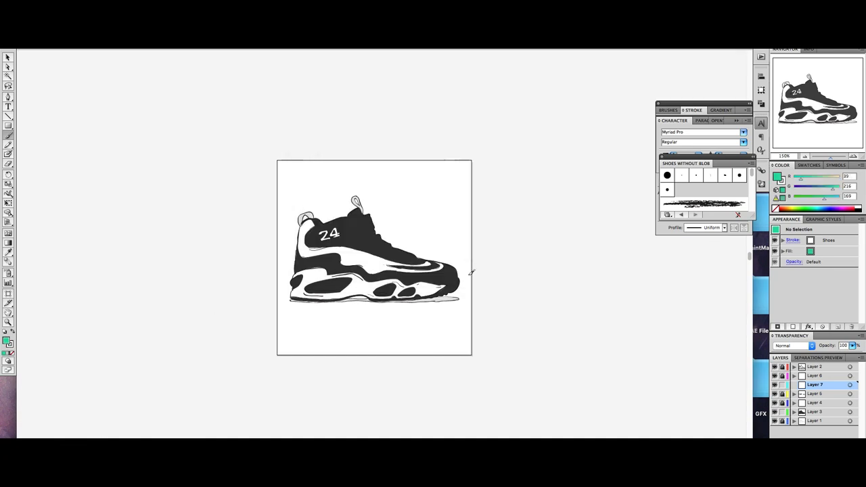
left_click(11, 332)
left_click(11, 354)
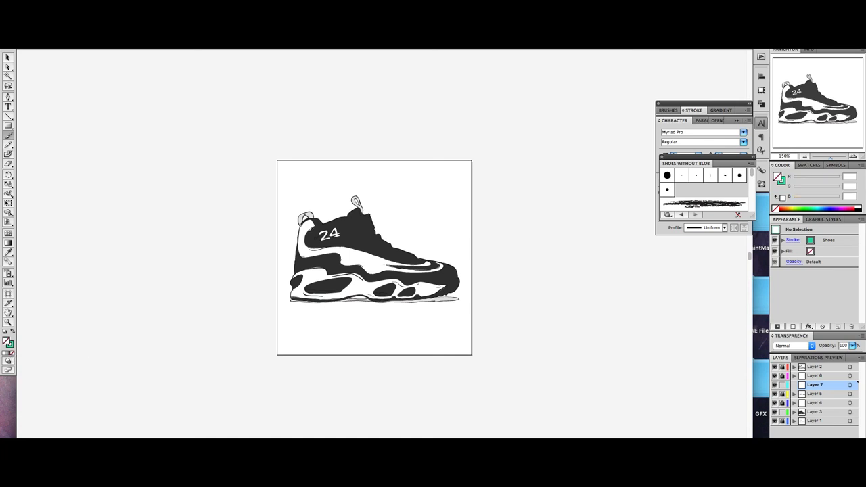
- Zoom in on the shoe before painting the teal heel loop, pull-tab and swoosh
key("ctrl+equal")
key("ctrl+equal")
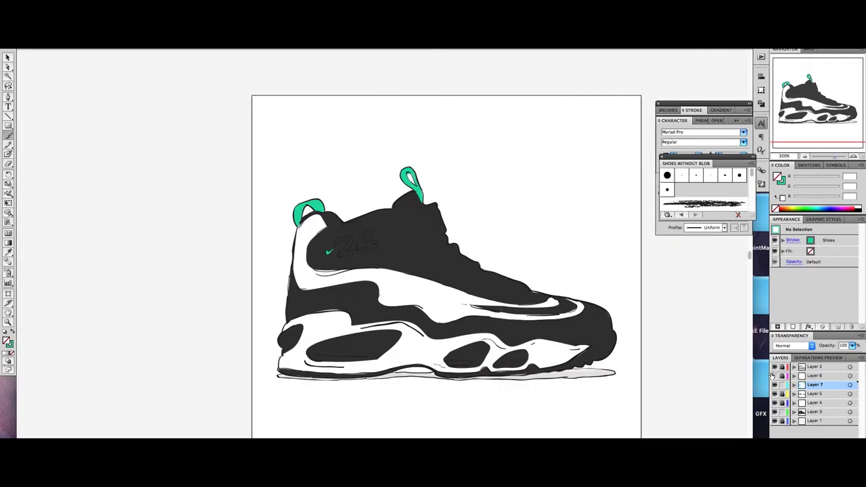
left_click_drag(774, 375, 771, 410)
left_click(774, 411)
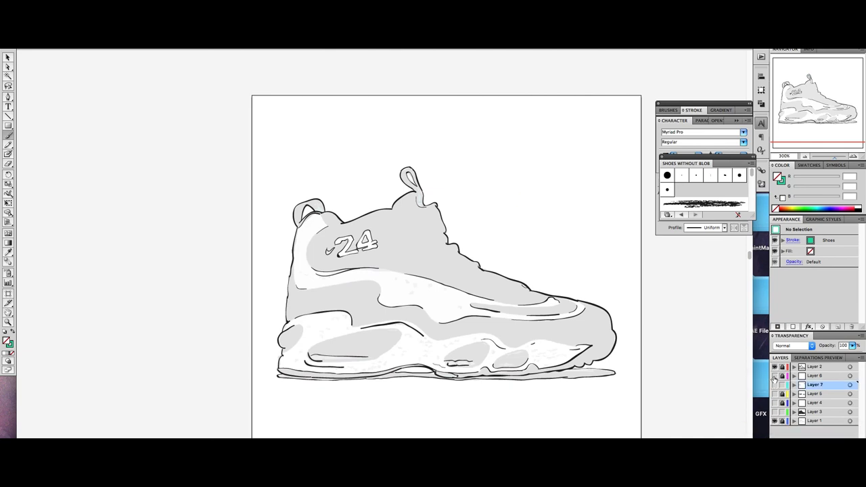
left_click_drag(774, 376, 774, 410)
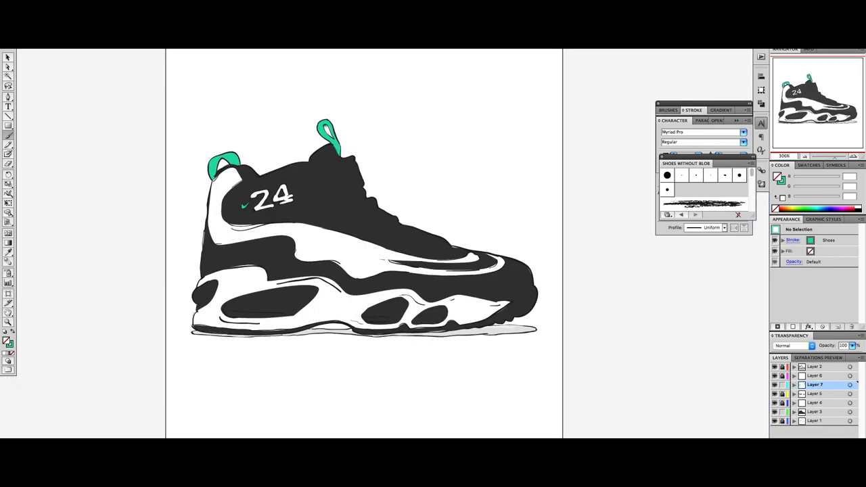